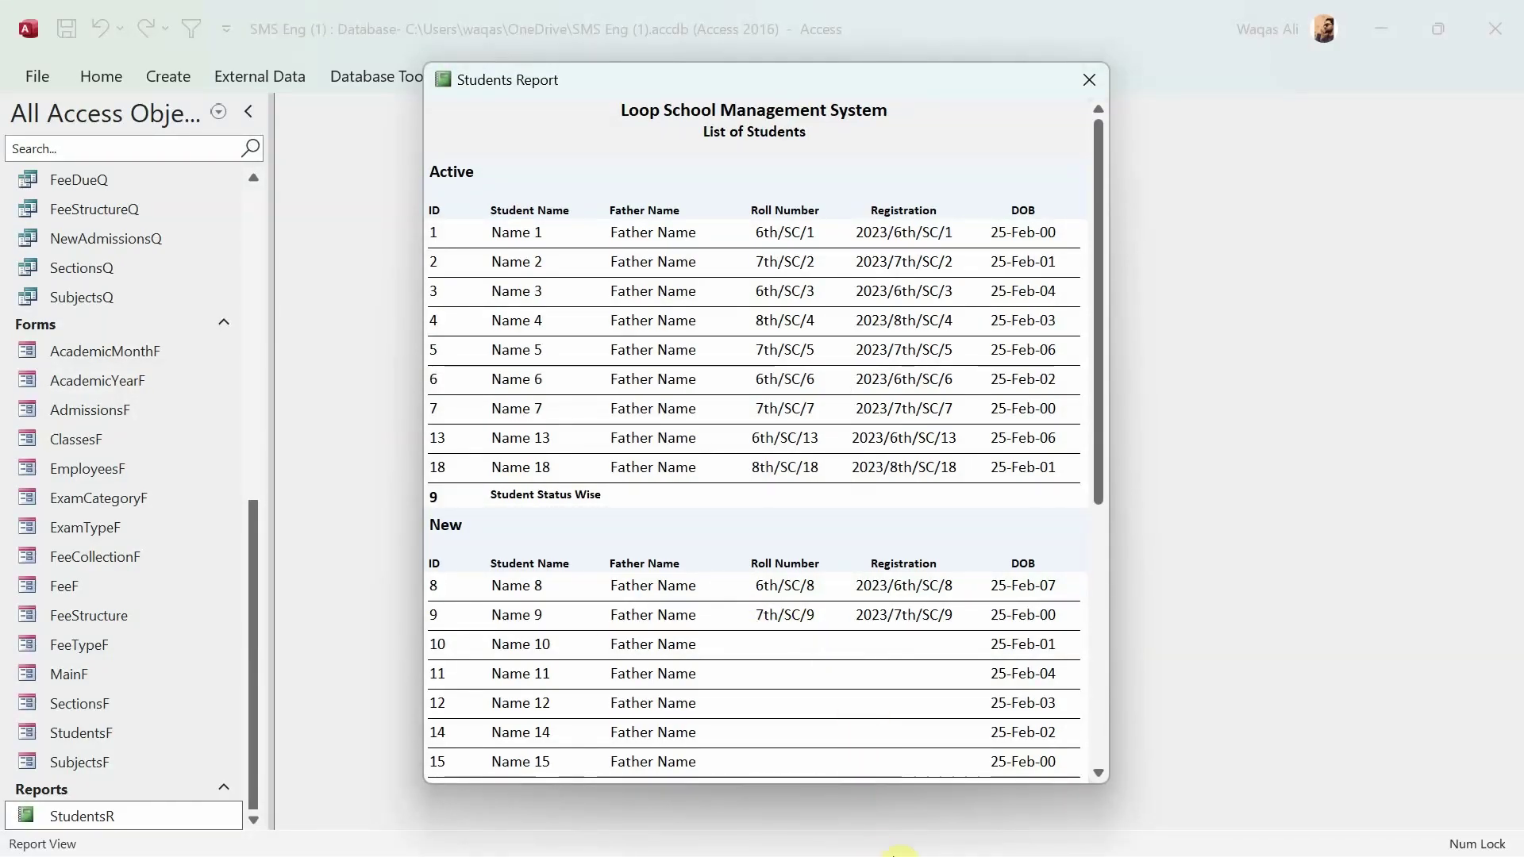
- Browse the LoopLearnings Videos page down through the School Management System parts and back to the top
{"action": "mouse_move", "coordinate": [884, 852]}
{"action": "left_click", "coordinate": [952, 830]}
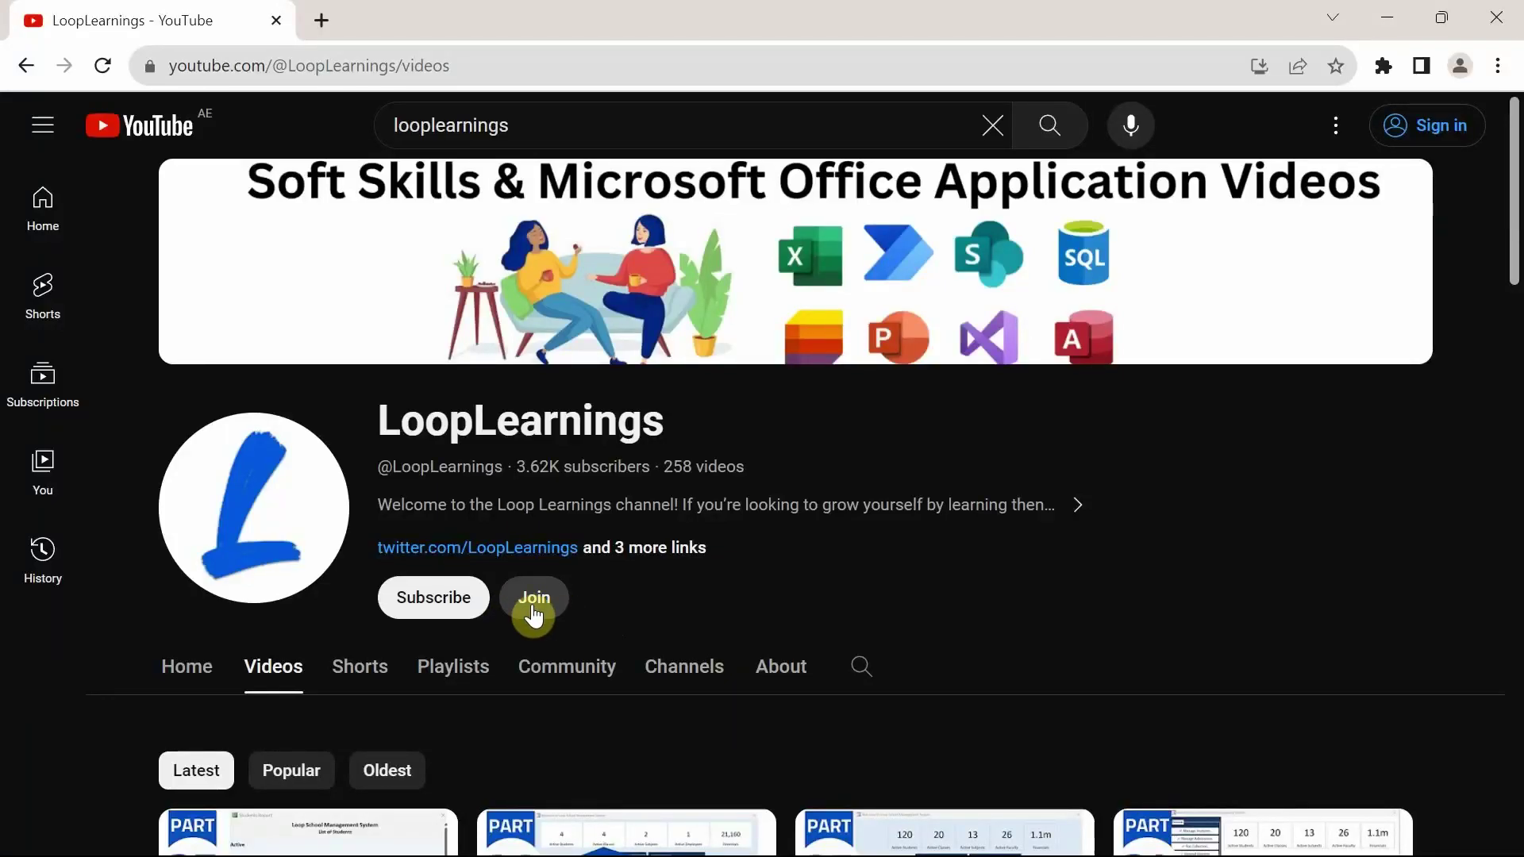
{"action": "scroll", "coordinate": [663, 615], "scroll_direction": "down", "scroll_amount": 5}
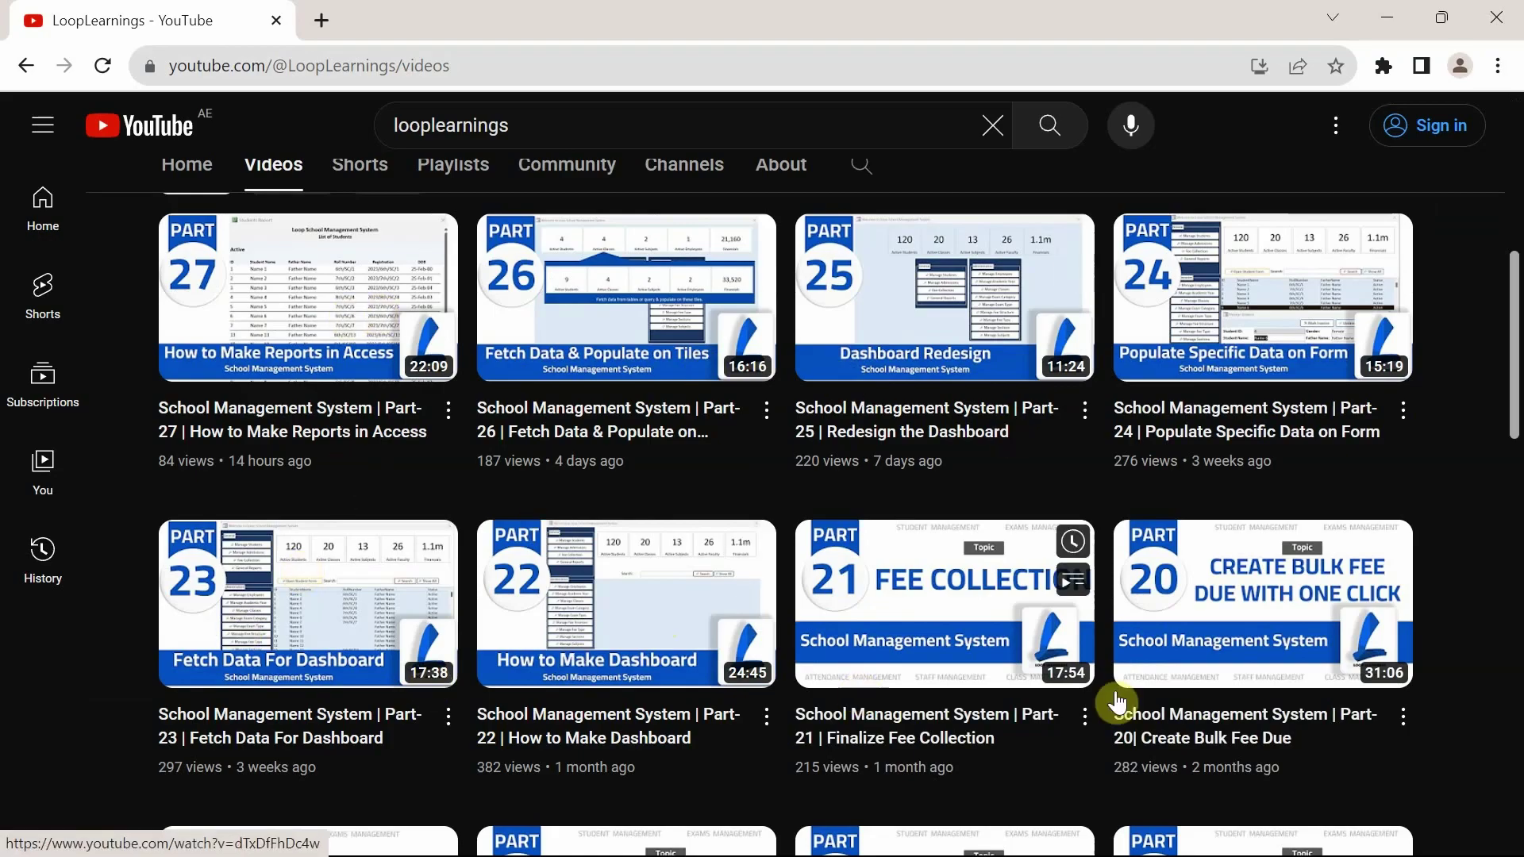
{"action": "scroll", "coordinate": [516, 635], "scroll_direction": "down", "scroll_amount": 5}
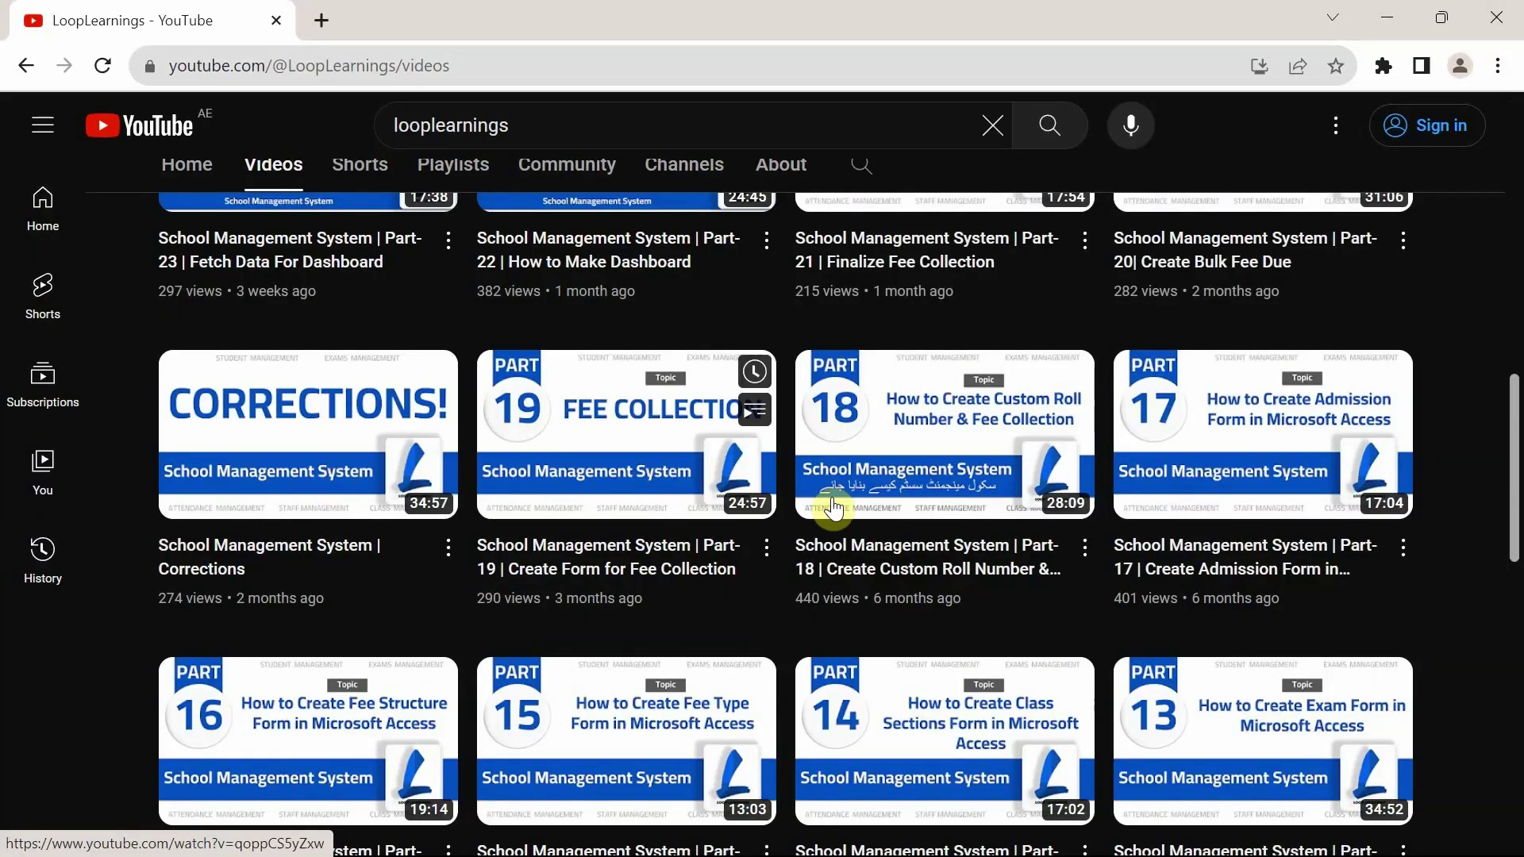
{"action": "scroll", "coordinate": [628, 699], "scroll_direction": "down", "scroll_amount": 6}
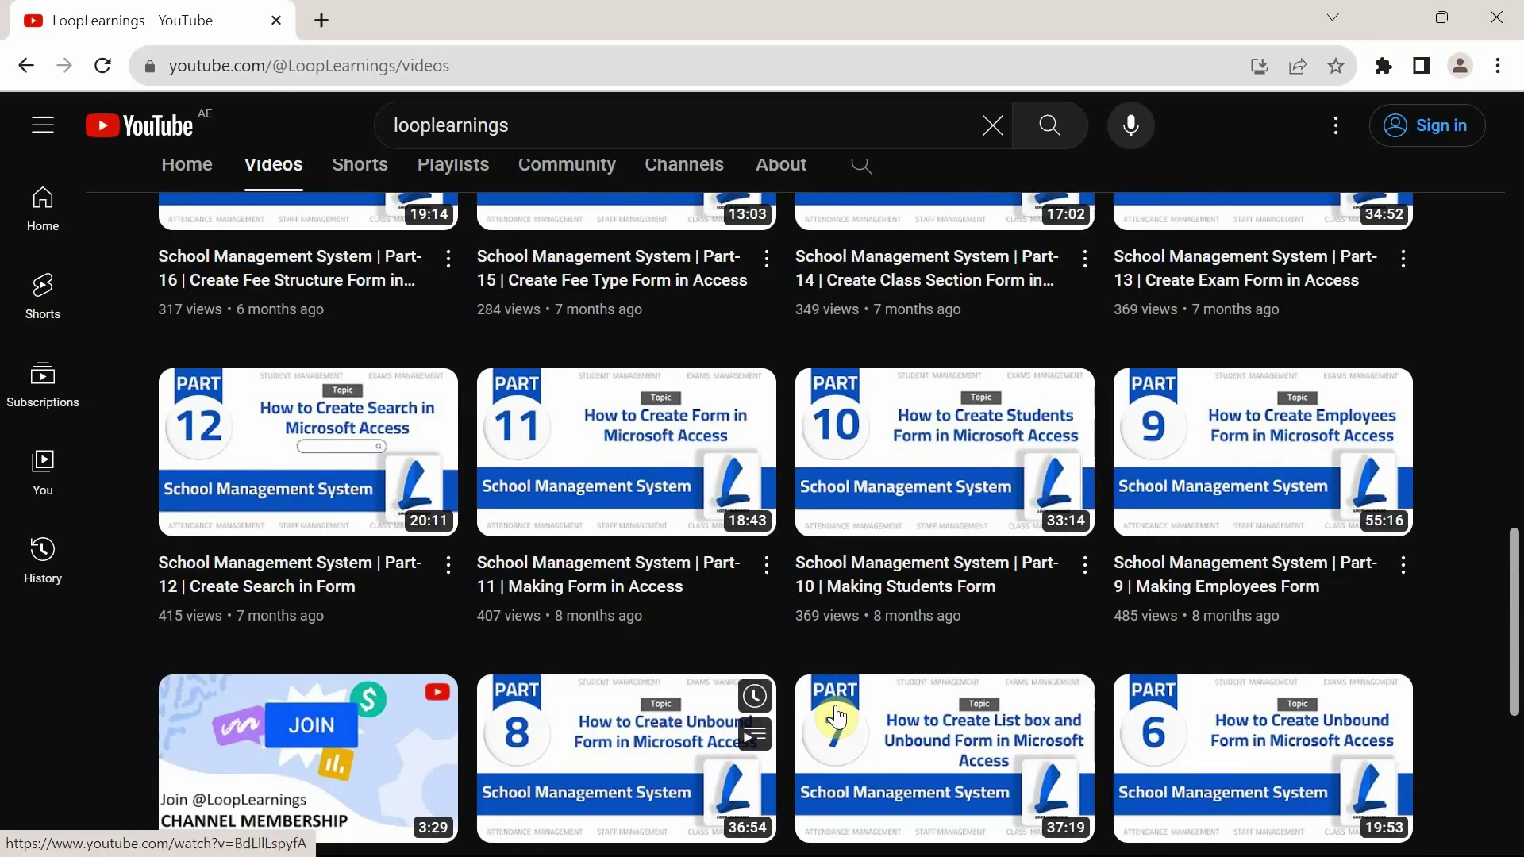
{"action": "scroll", "coordinate": [580, 631], "scroll_direction": "down", "scroll_amount": 5}
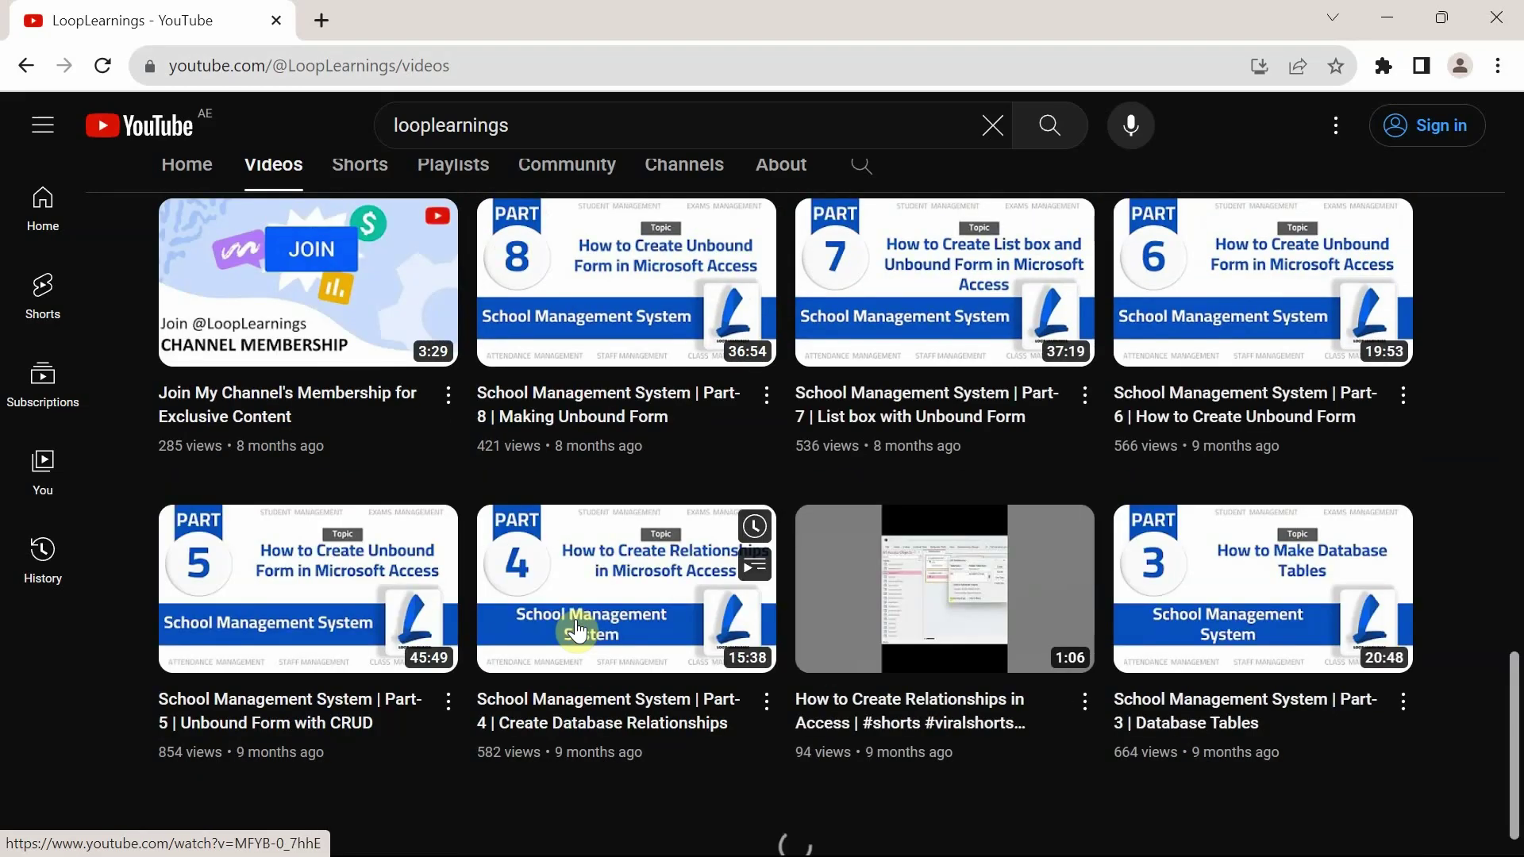
{"action": "scroll", "coordinate": [578, 631], "scroll_direction": "up", "scroll_amount": 12}
{"action": "scroll", "coordinate": [577, 631], "scroll_direction": "up", "scroll_amount": 8}
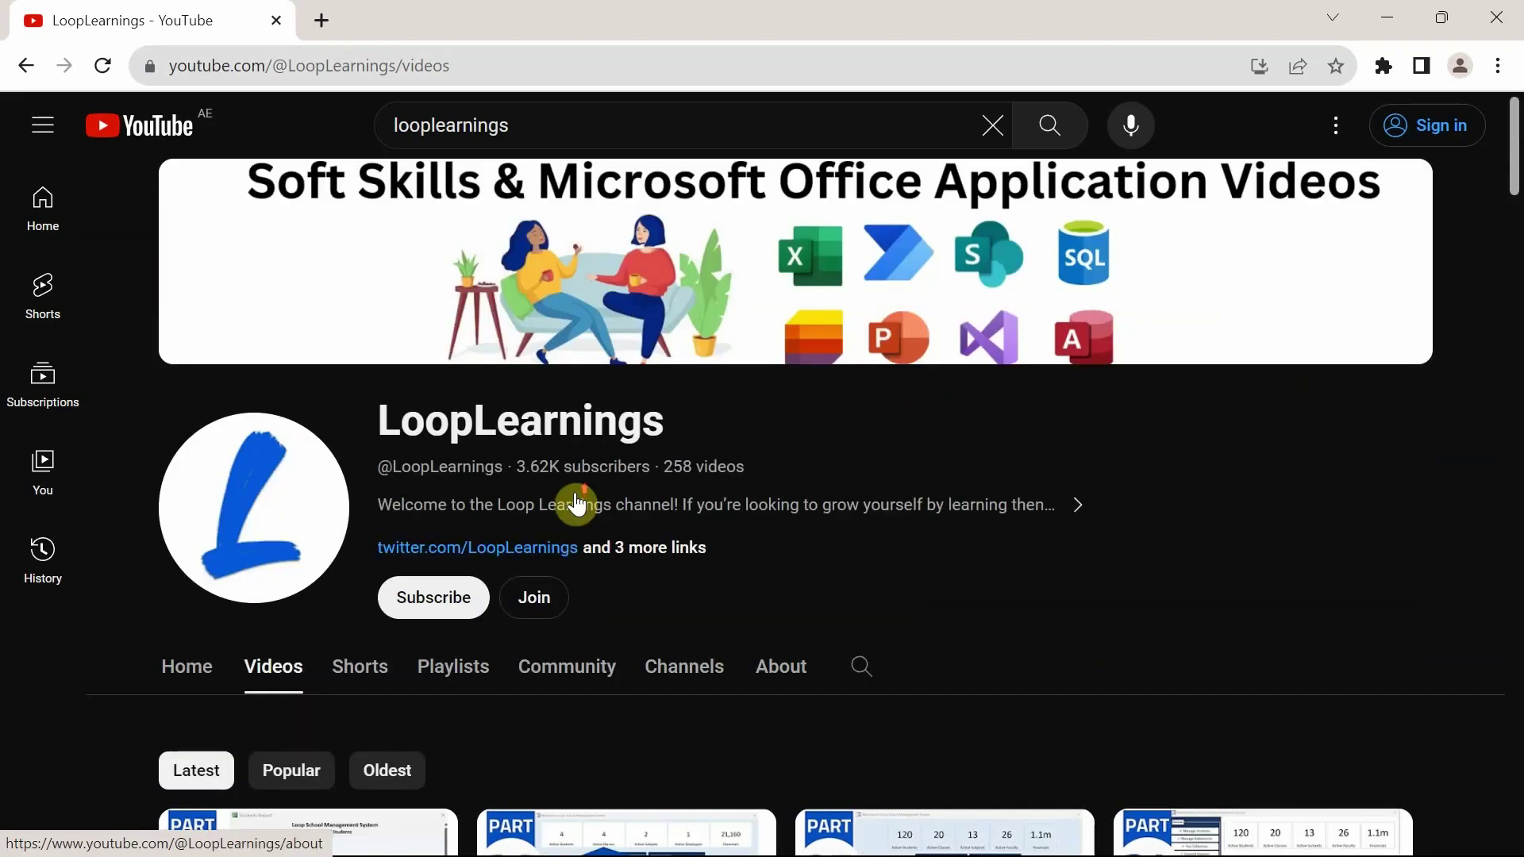
- Return to Access and close the open Students Report window
{"action": "left_click", "coordinate": [1161, 833]}
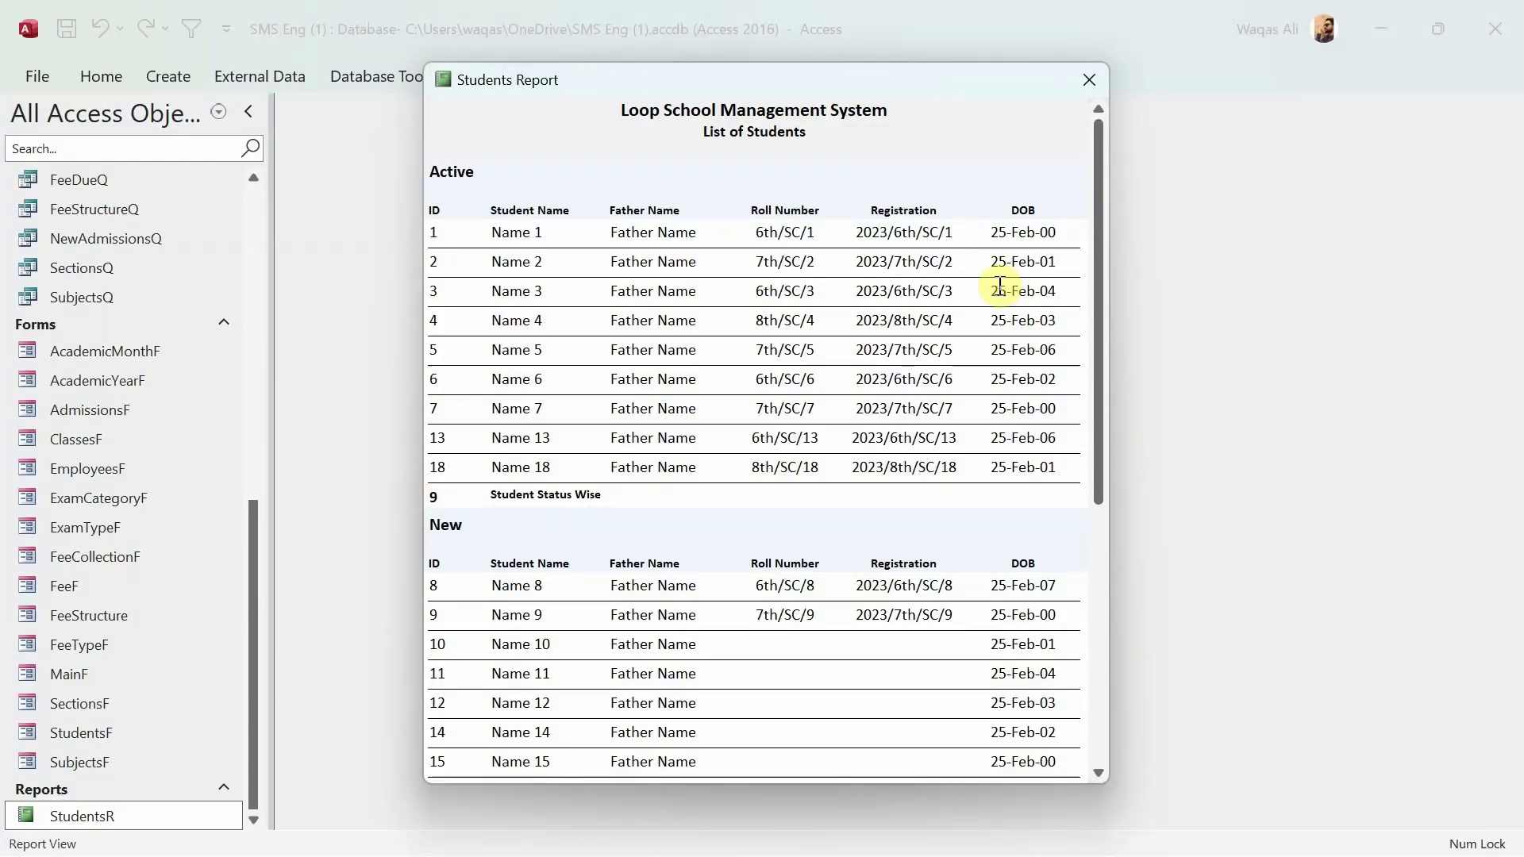
{"action": "left_click", "coordinate": [1086, 83]}
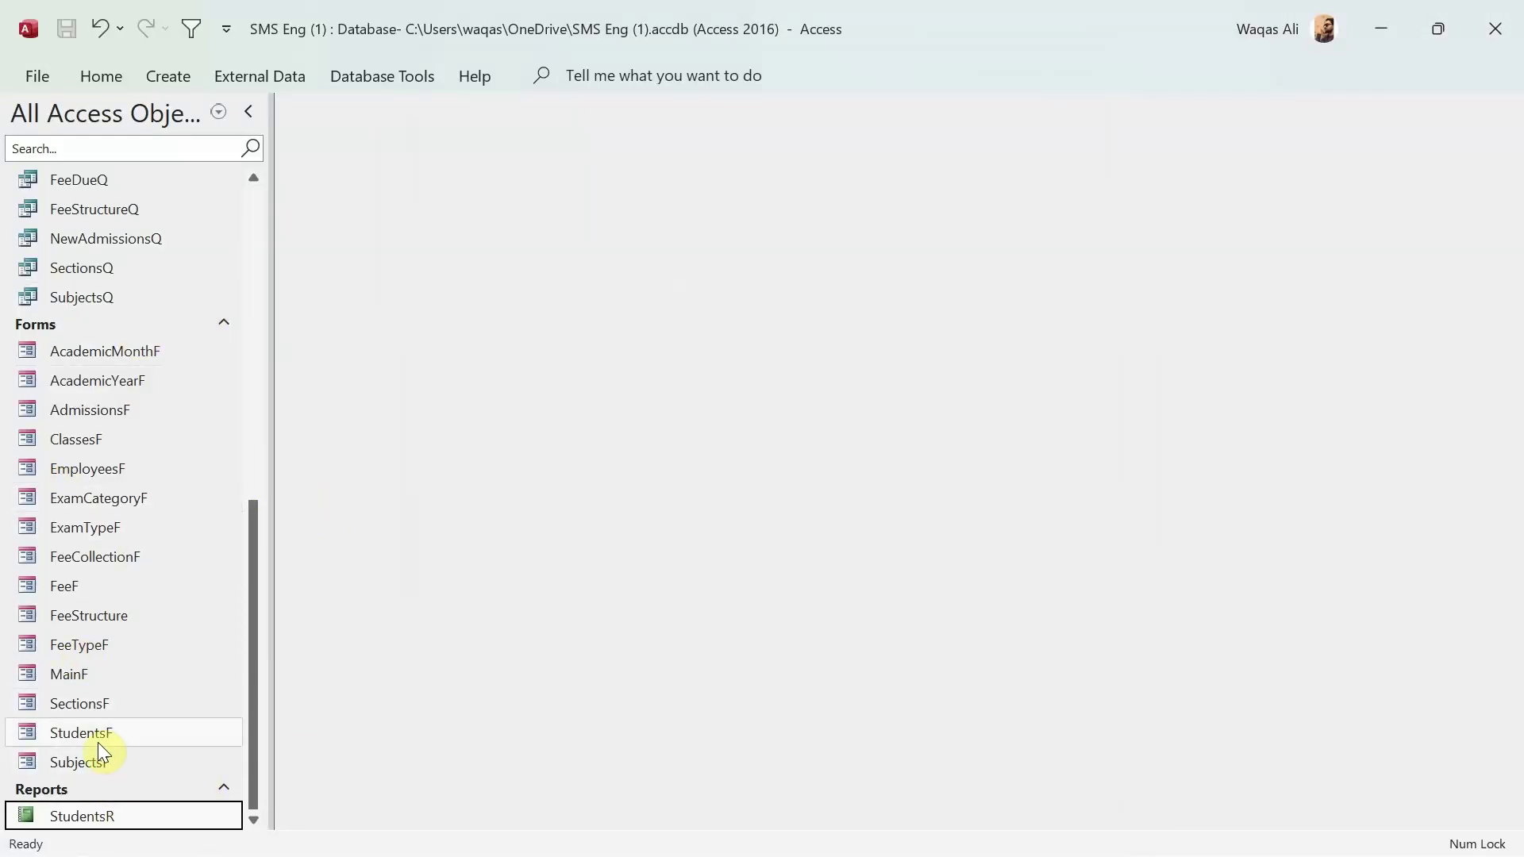
- Open the MainF welcome form, try General Reports, close it, and select the StudentsR report
{"action": "double_click", "coordinate": [78, 681]}
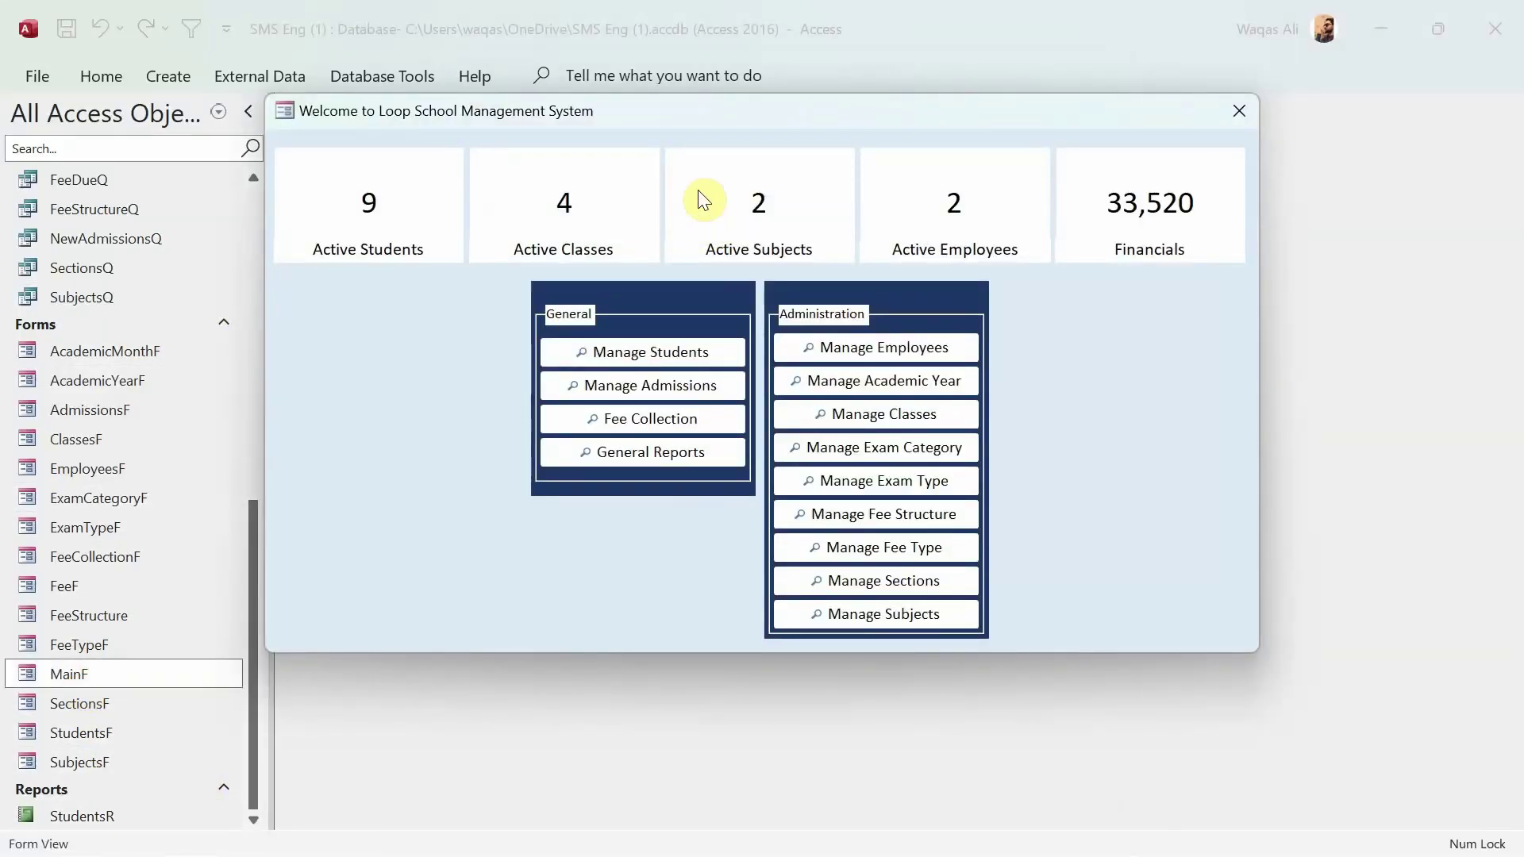
{"action": "left_click_drag", "start_coordinate": [729, 106], "coordinate": [754, 151]}
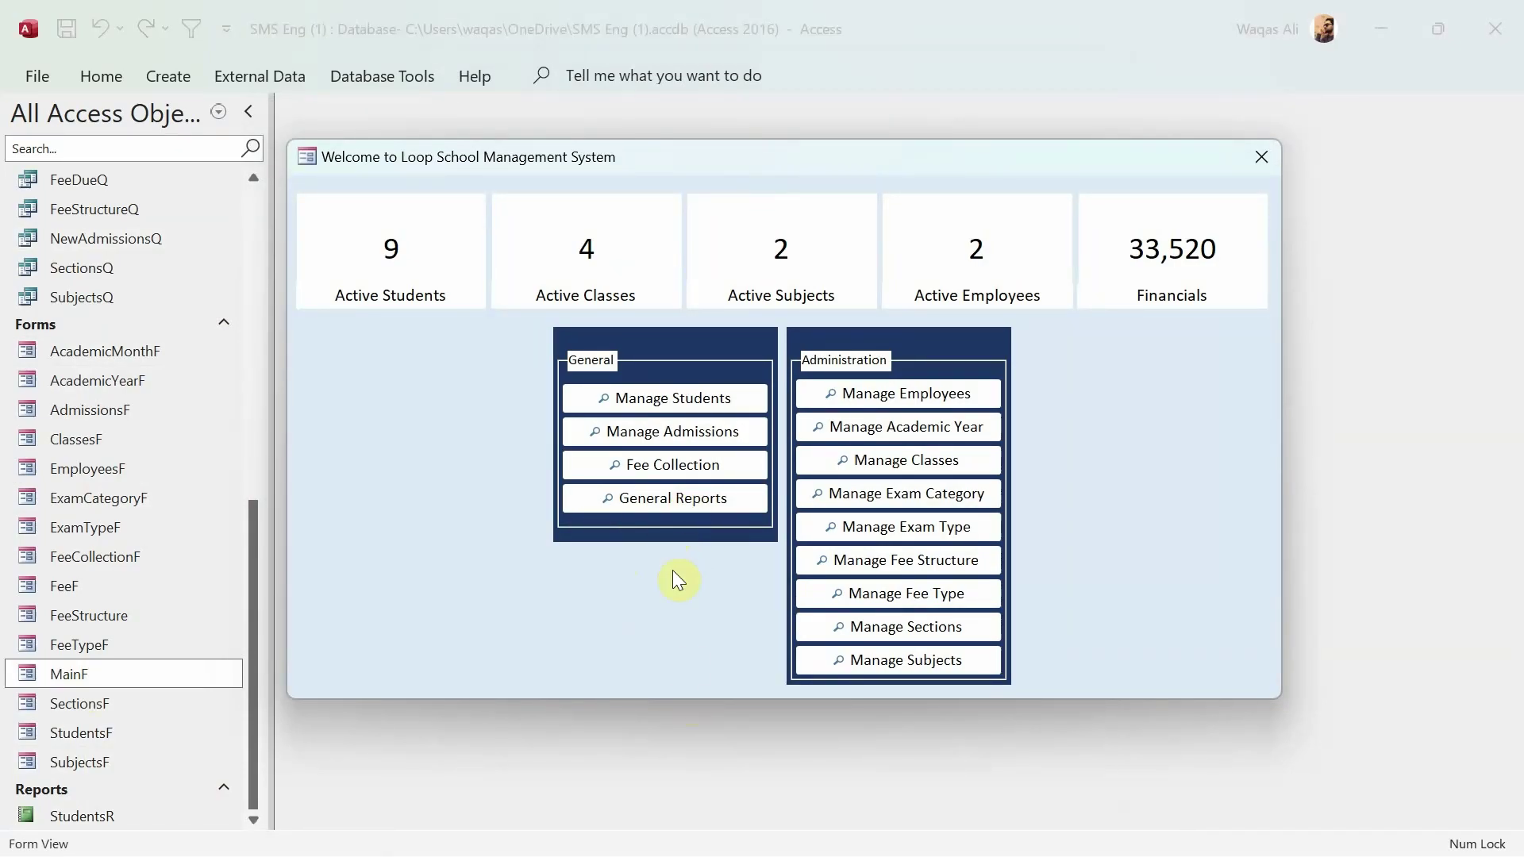
{"action": "left_click", "coordinate": [670, 507]}
{"action": "left_click", "coordinate": [570, 262]}
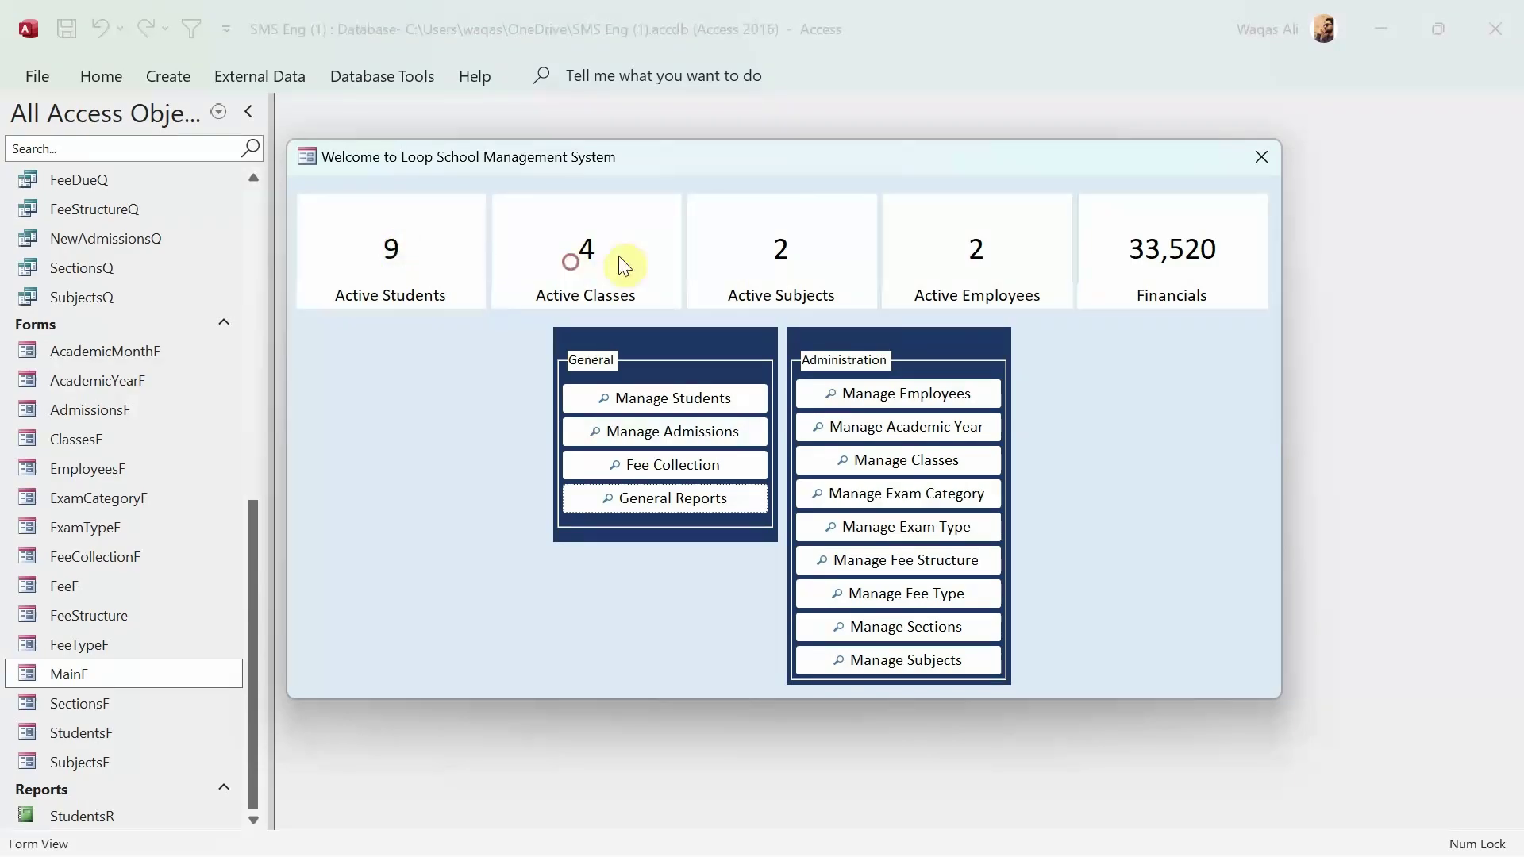
{"action": "left_click", "coordinate": [1261, 165]}
{"action": "left_click", "coordinate": [144, 808]}
- Open StudentsR in Design View and place a command button in the Report Header
{"action": "right_click", "coordinate": [144, 808]}
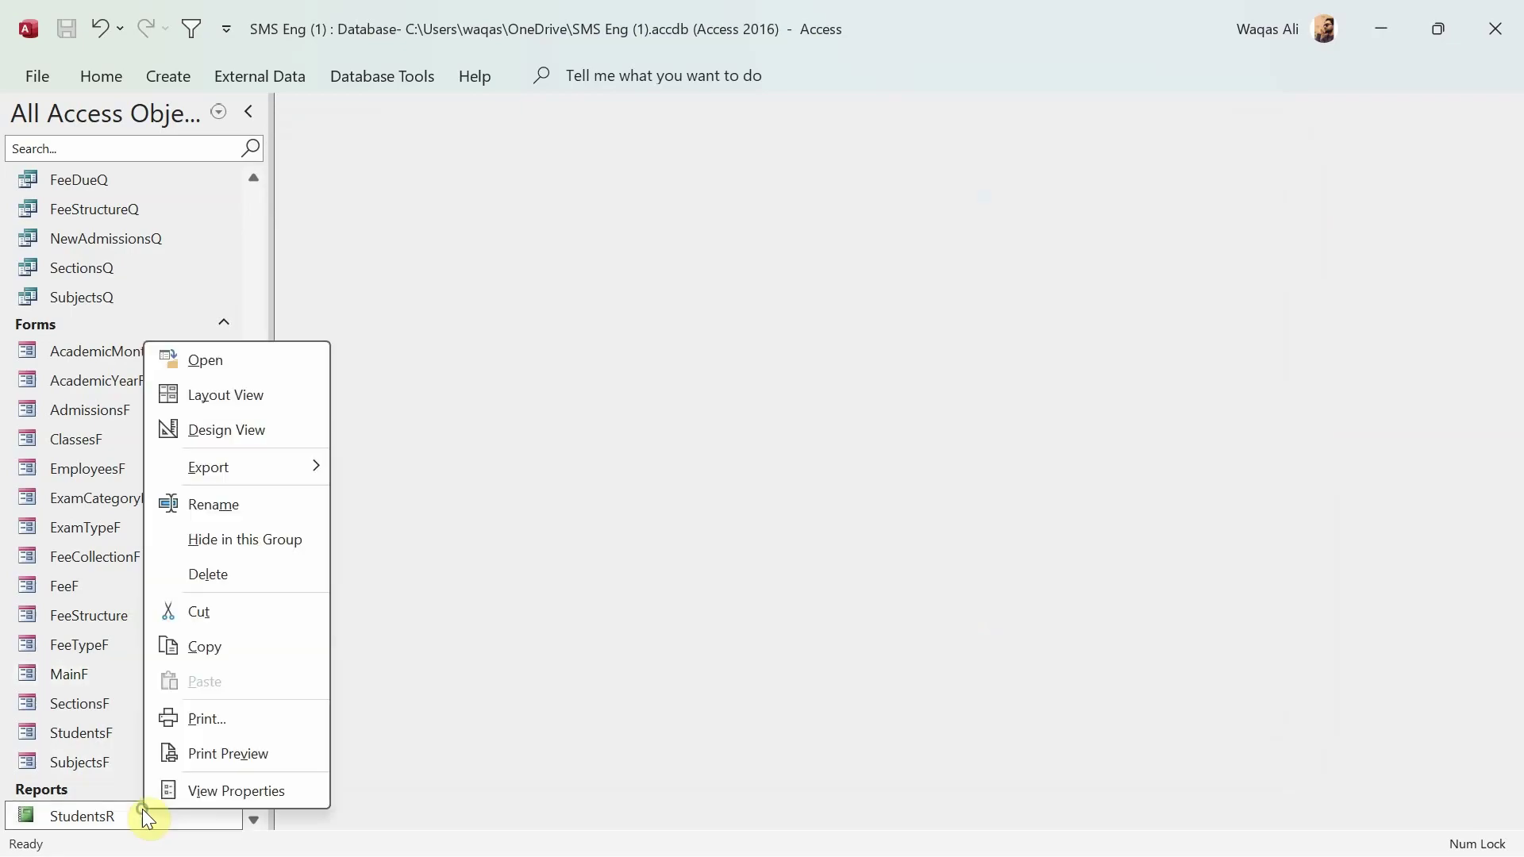
{"action": "left_click", "coordinate": [234, 431]}
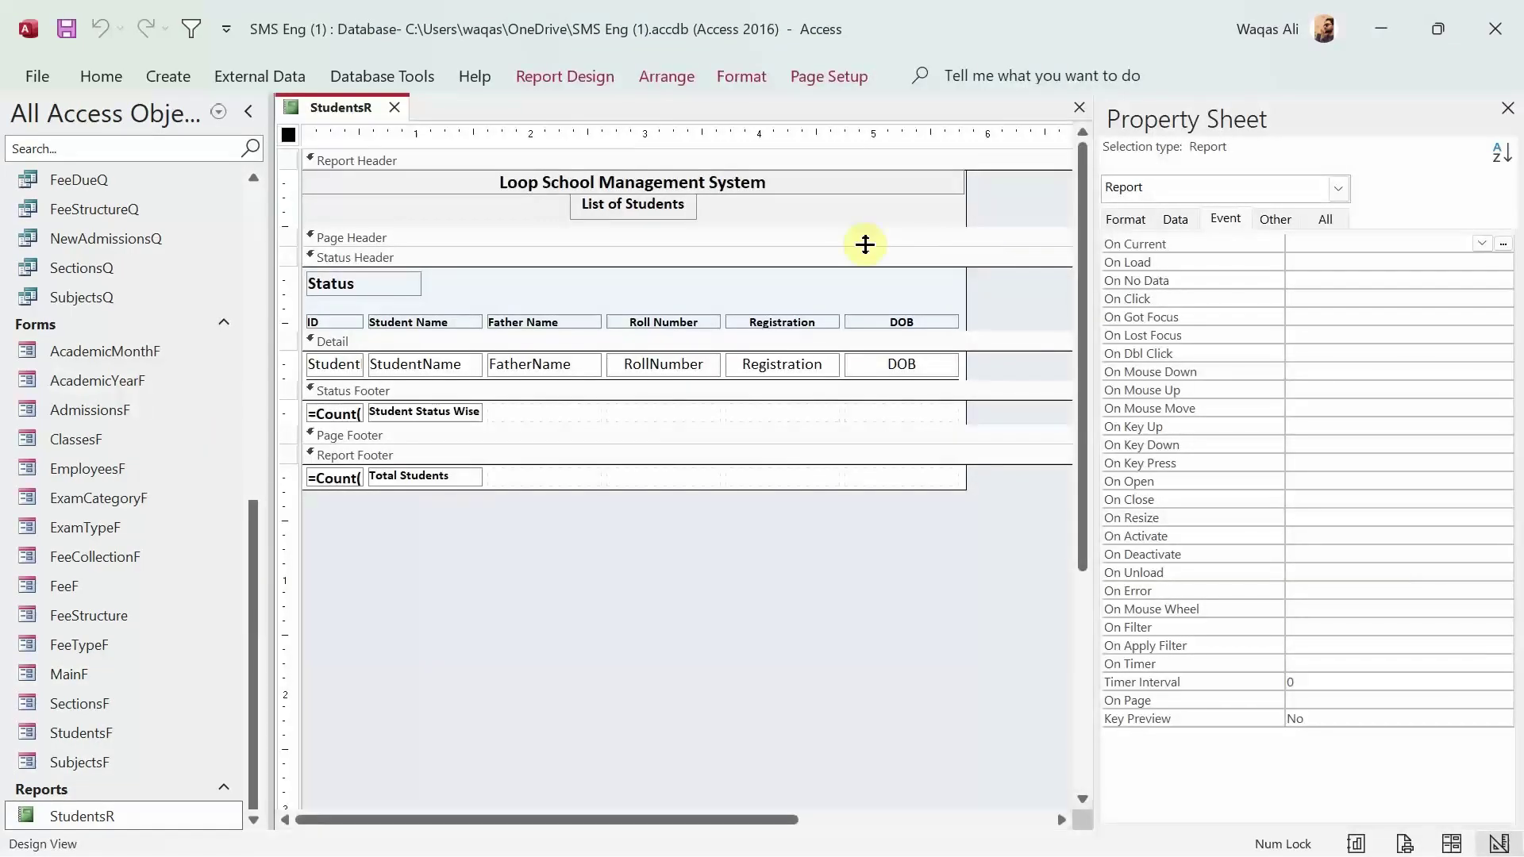
{"action": "left_click", "coordinate": [573, 77]}
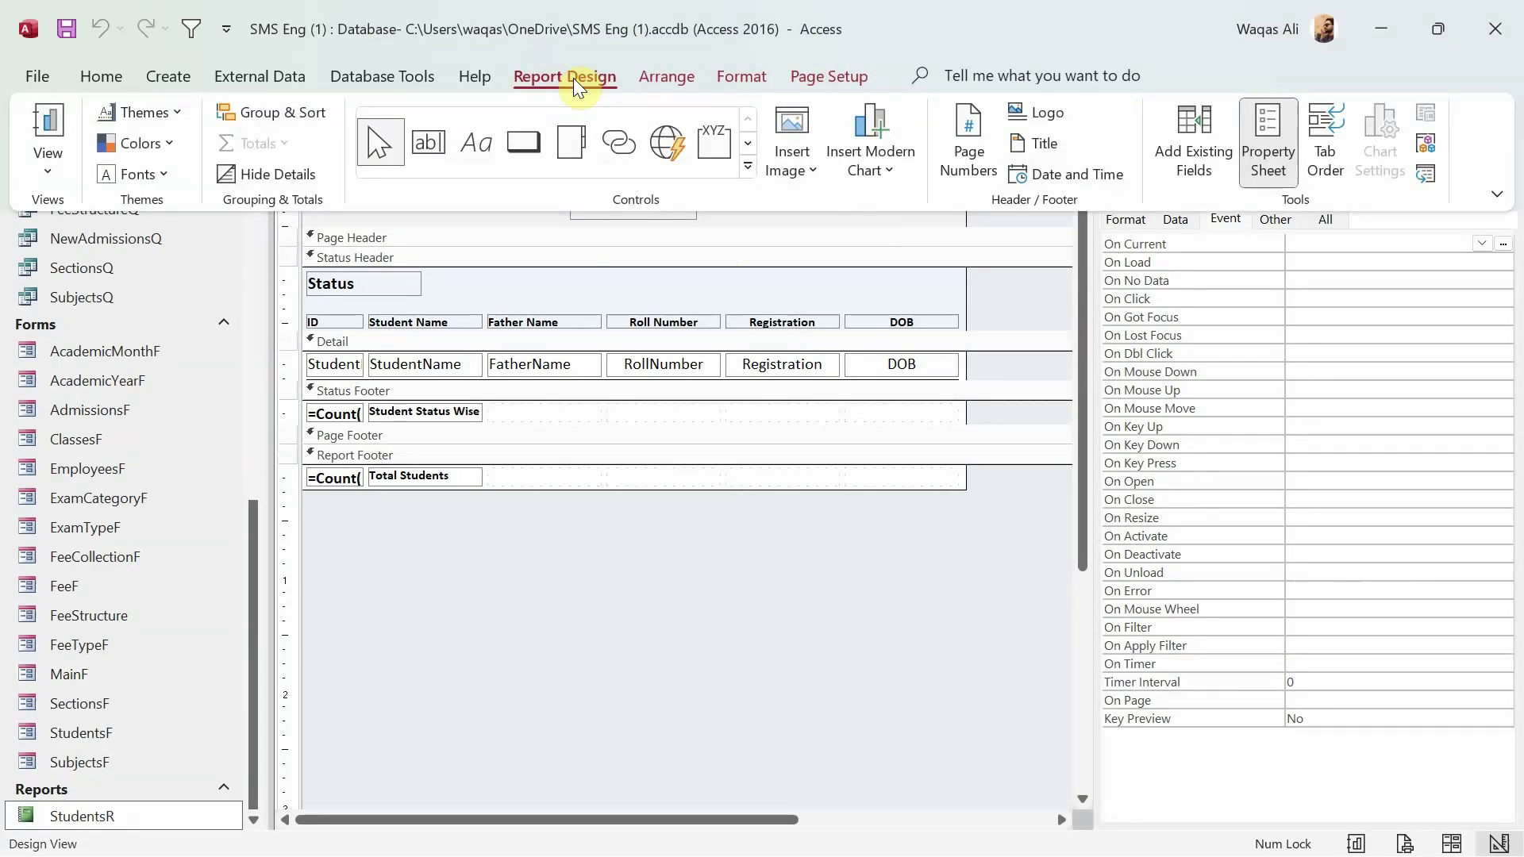
{"action": "left_click", "coordinate": [522, 143]}
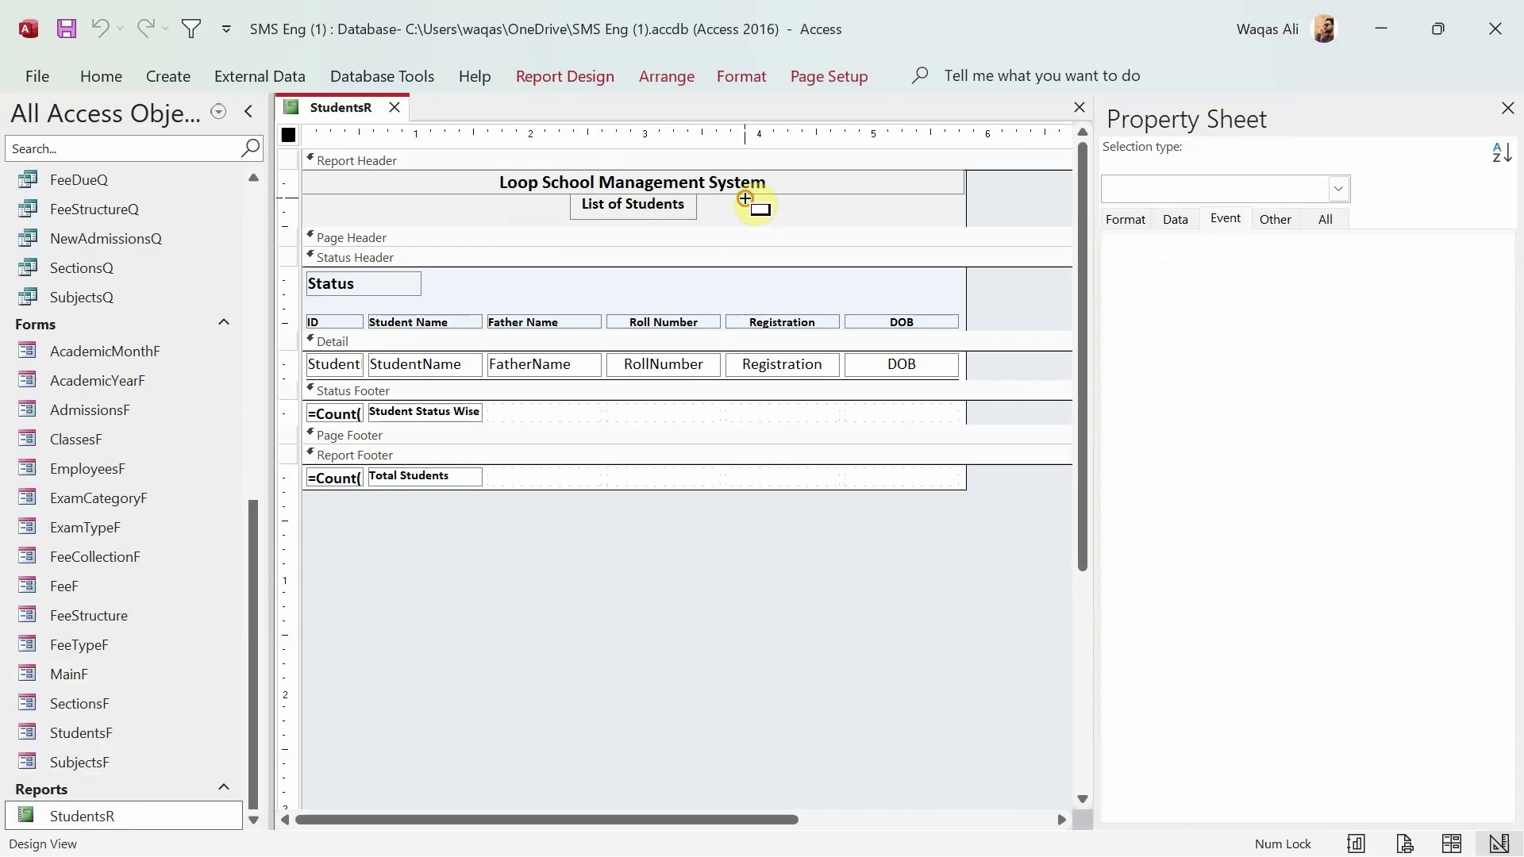
{"action": "left_click", "coordinate": [746, 199]}
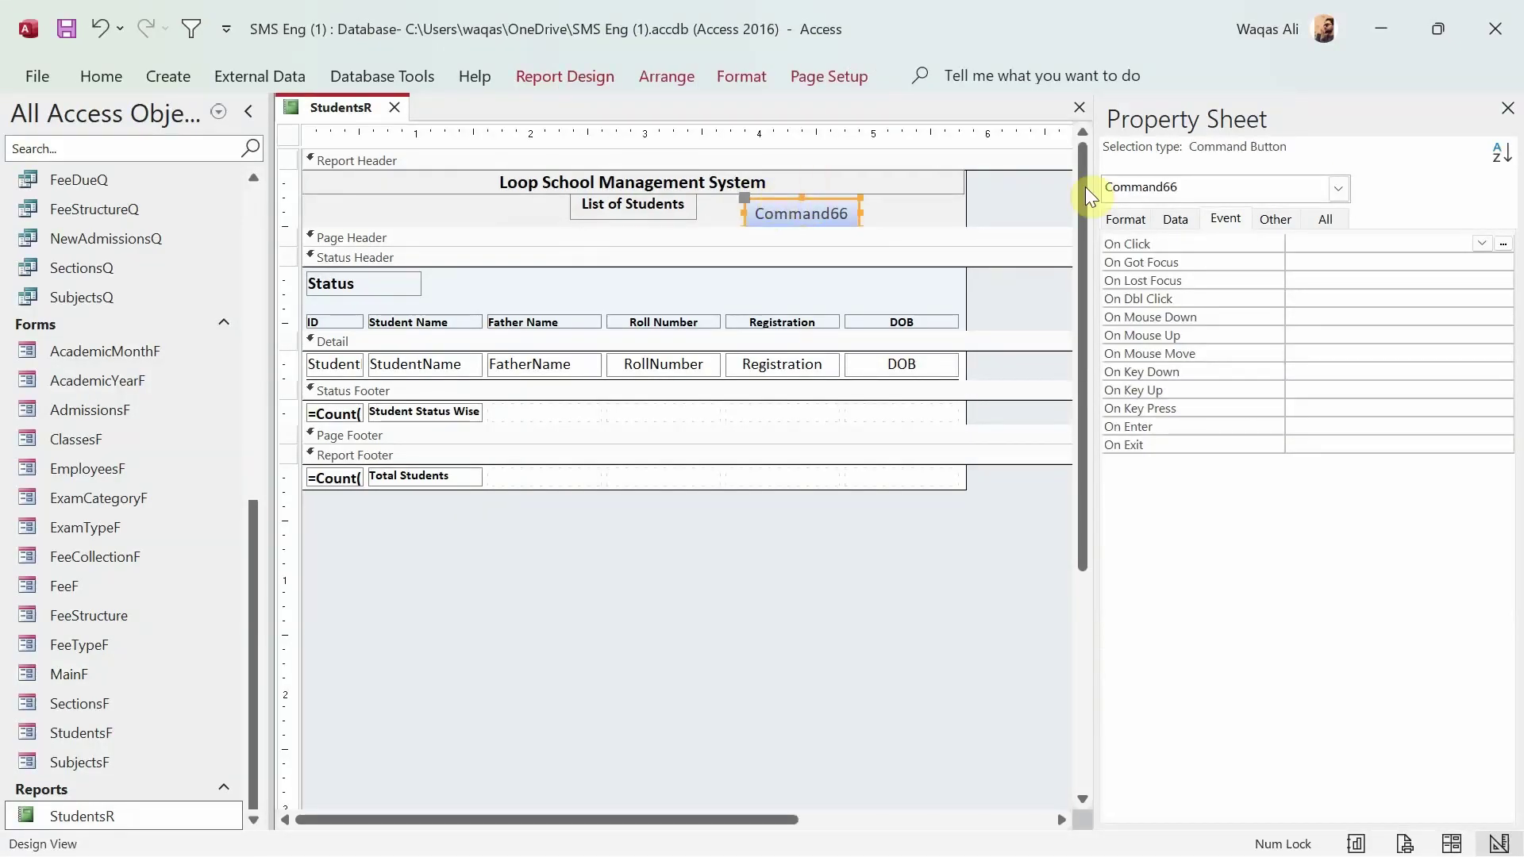
- Name the new button btnPrint in its Other properties
{"action": "left_click", "coordinate": [1274, 219]}
{"action": "left_click", "coordinate": [1138, 235]}
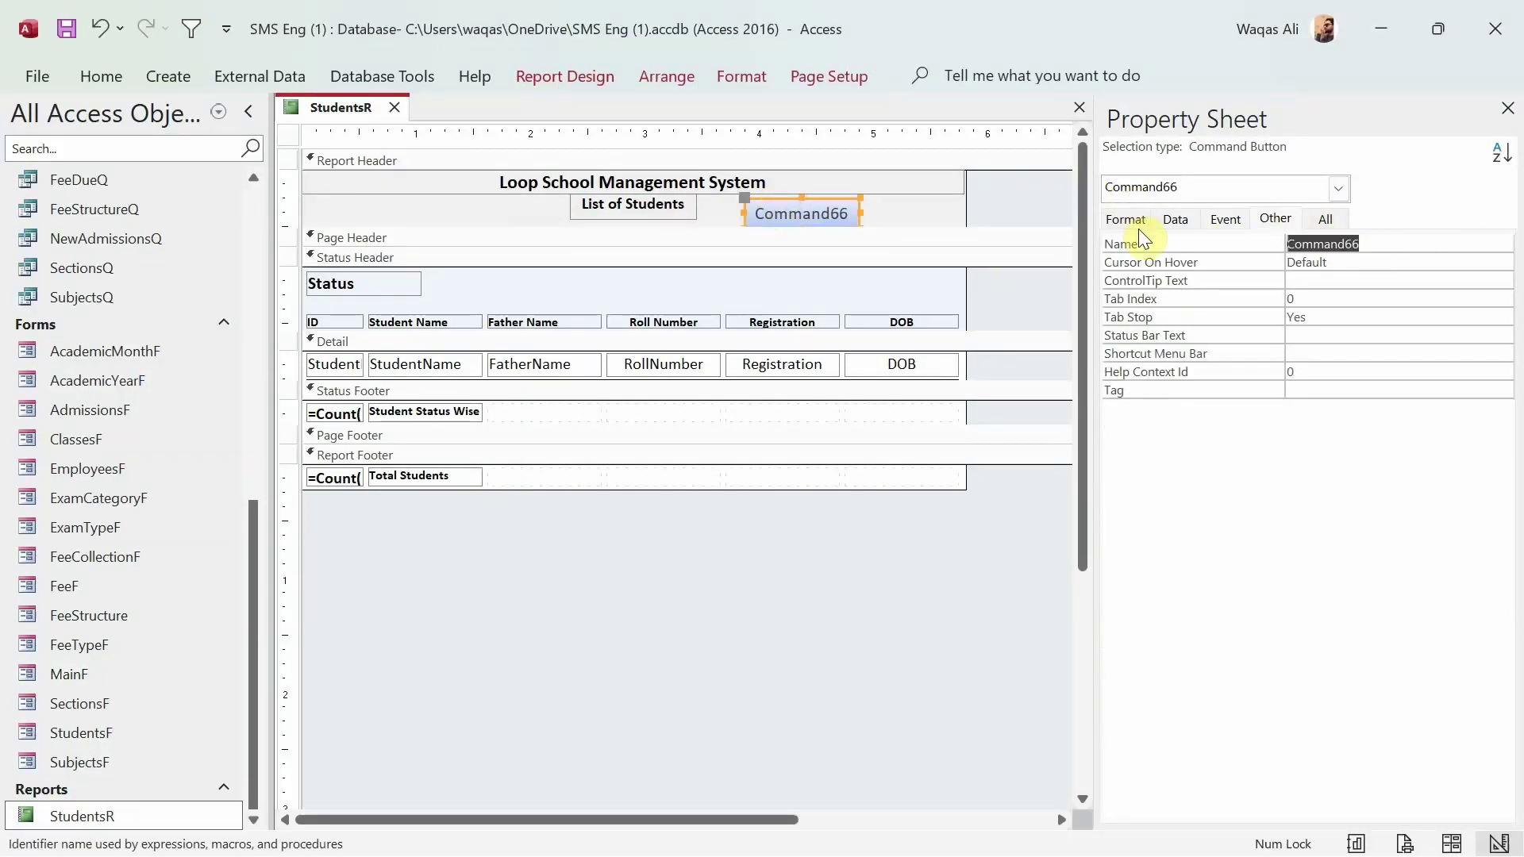
{"action": "type", "text": "cbo"}
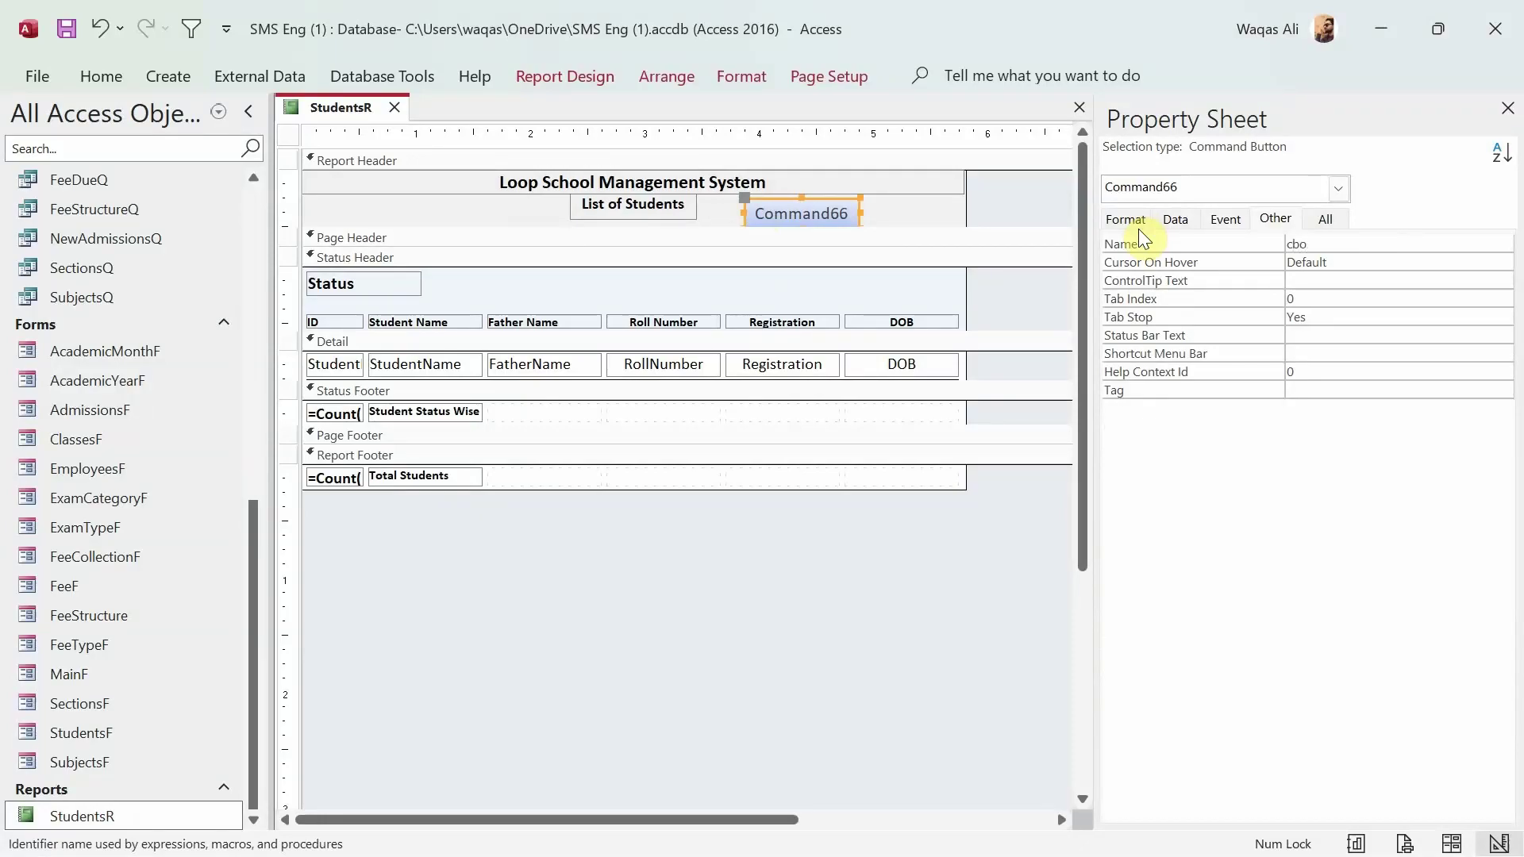
{"action": "type", "text": "Pri"}
{"action": "key", "text": "BackSpace"}
{"action": "key", "text": "BackSpace"}
{"action": "key", "text": "BackSpace"}
{"action": "key", "text": "BackSpace"}
{"action": "key", "text": "BackSpace"}
{"action": "key", "text": "BackSpace"}
{"action": "type", "text": "btnPrint"}
{"action": "key", "text": "Return"}
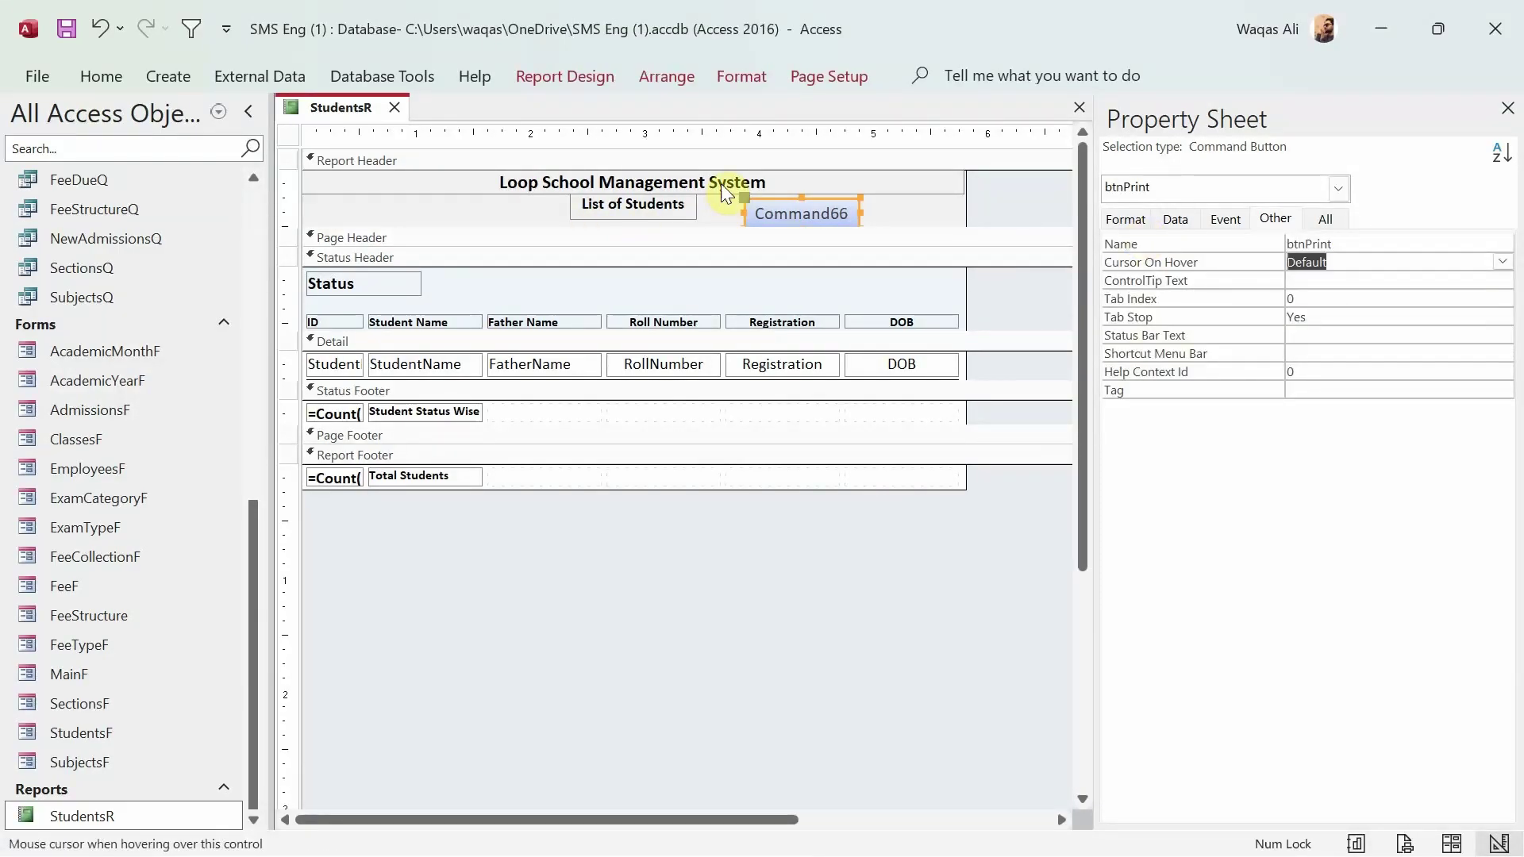
- Apply a Quick Style to the button, with font size 10 and a new font colour
{"action": "left_click", "coordinate": [596, 81]}
{"action": "left_click", "coordinate": [742, 76]}
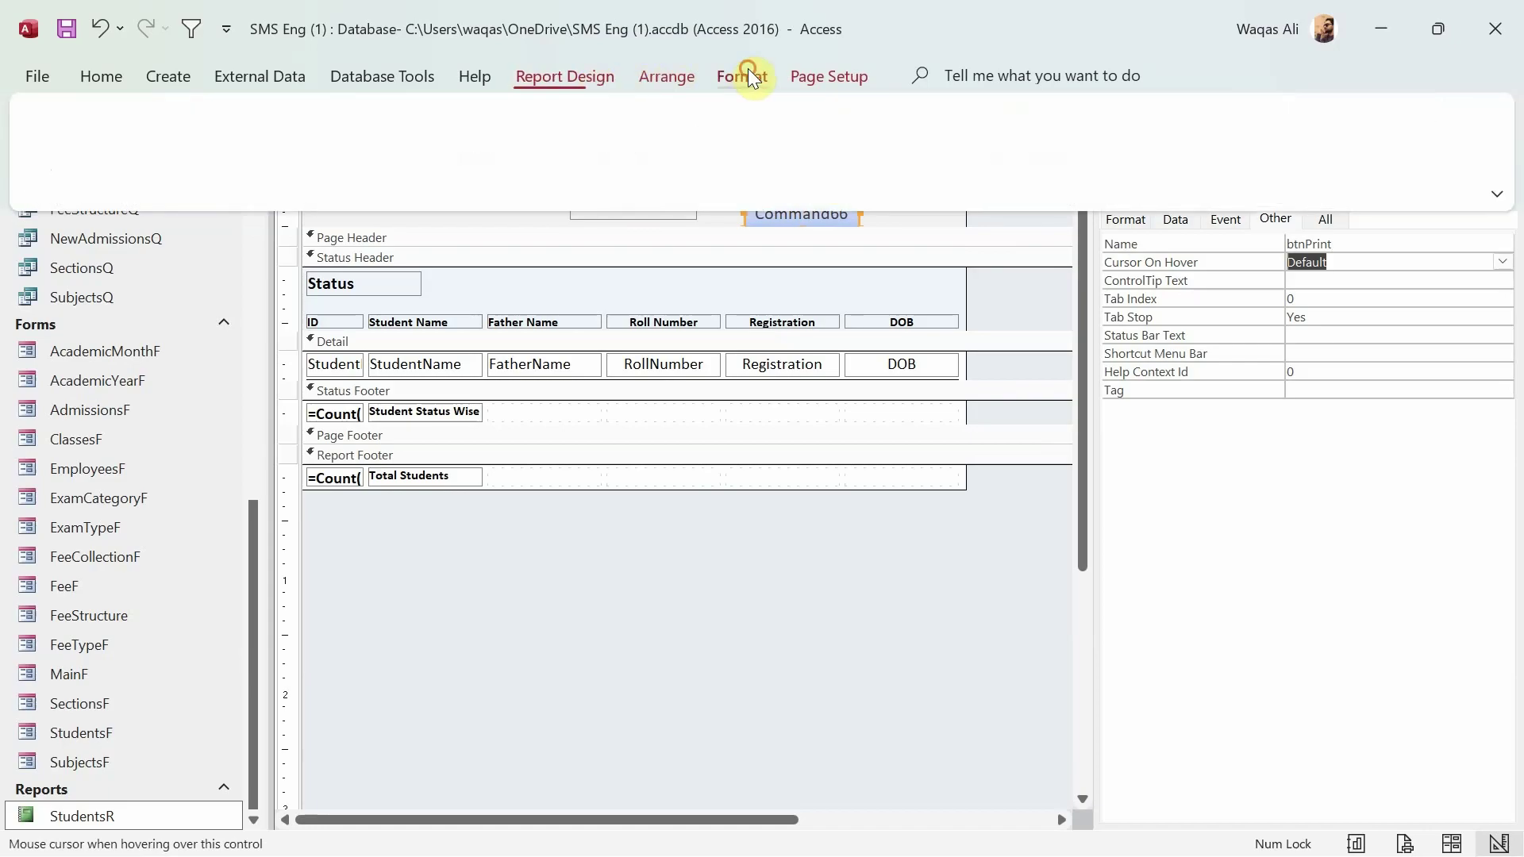
{"action": "left_click", "coordinate": [829, 76]}
{"action": "left_click", "coordinate": [735, 80]}
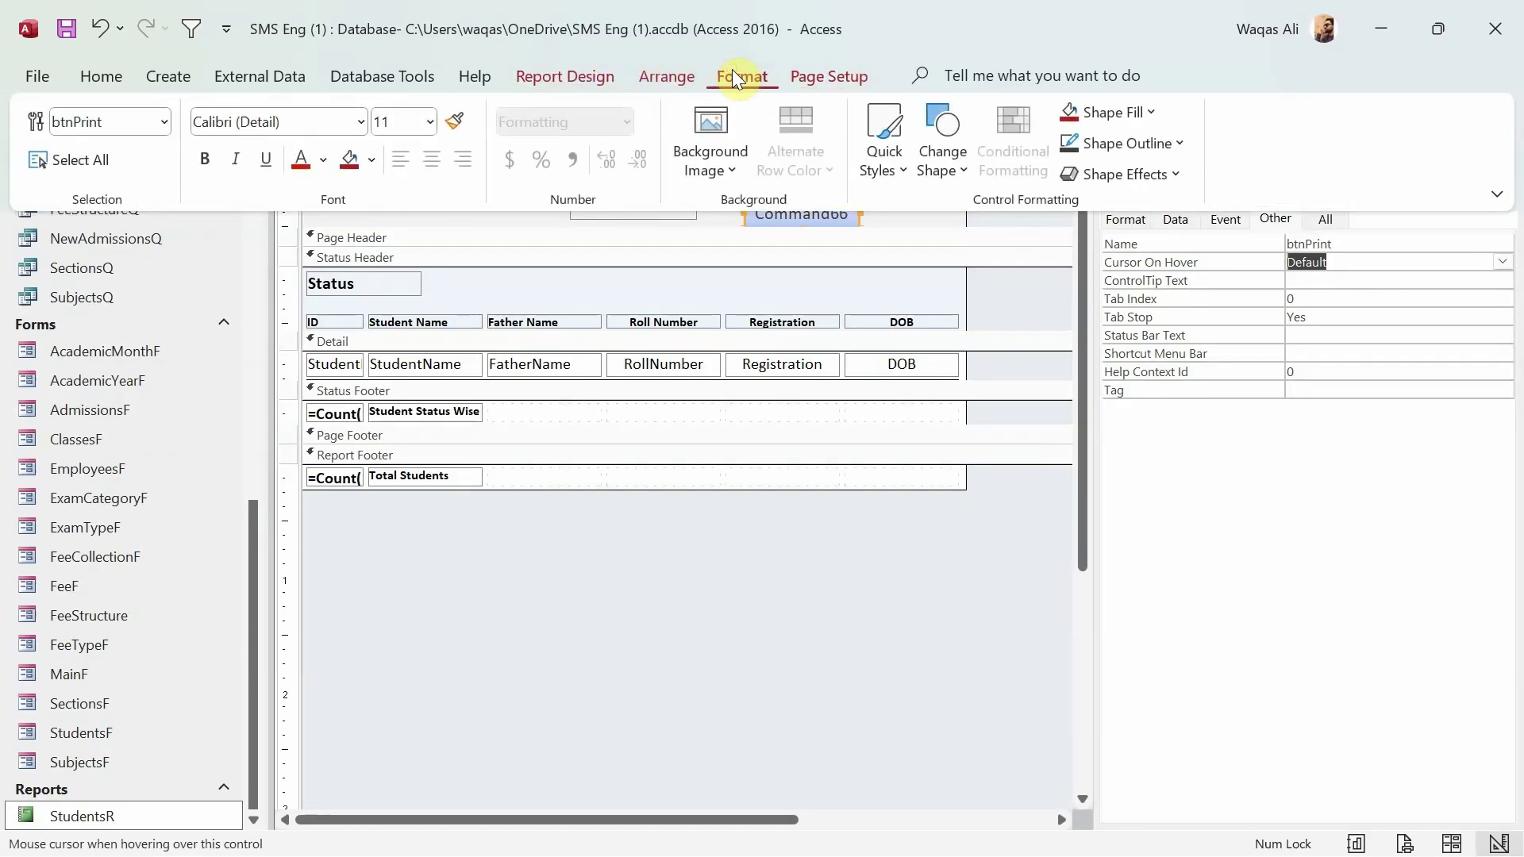
{"action": "left_click", "coordinate": [882, 163]}
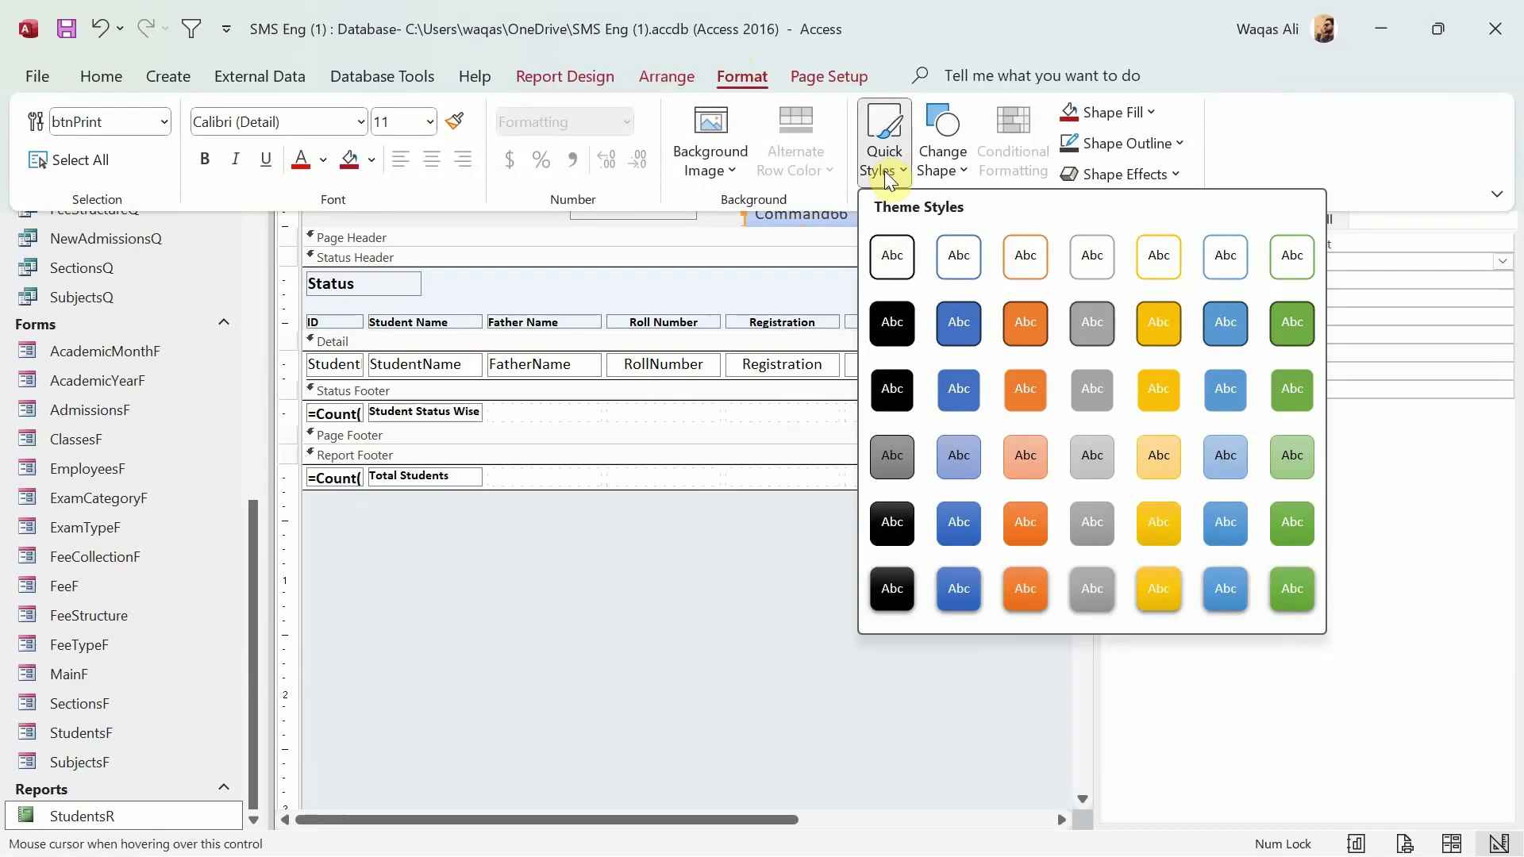
{"action": "left_click", "coordinate": [958, 258]}
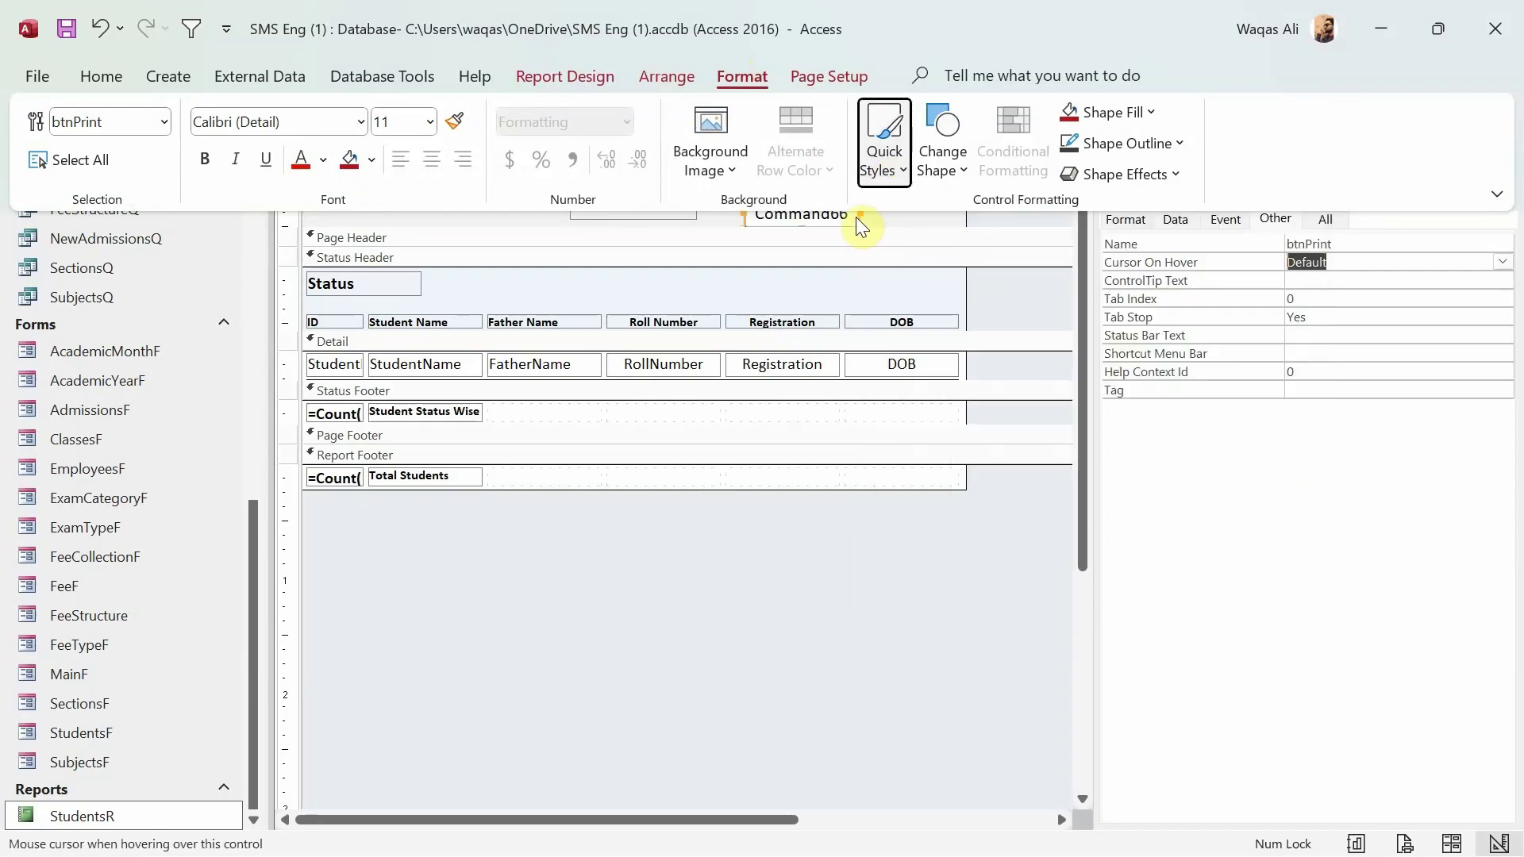
{"action": "left_click", "coordinate": [431, 125]}
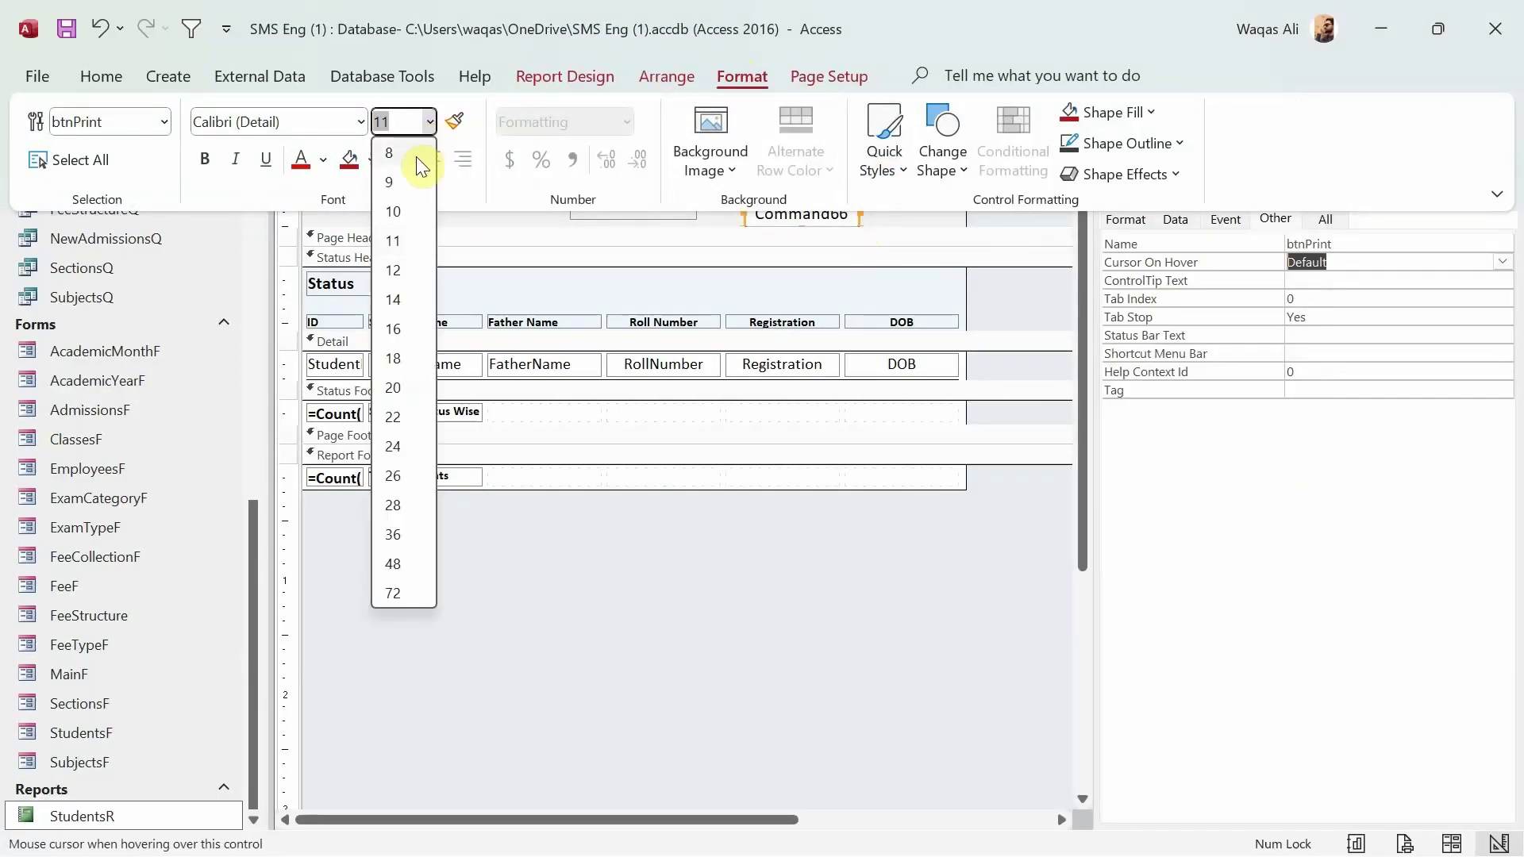
{"action": "left_click", "coordinate": [405, 213]}
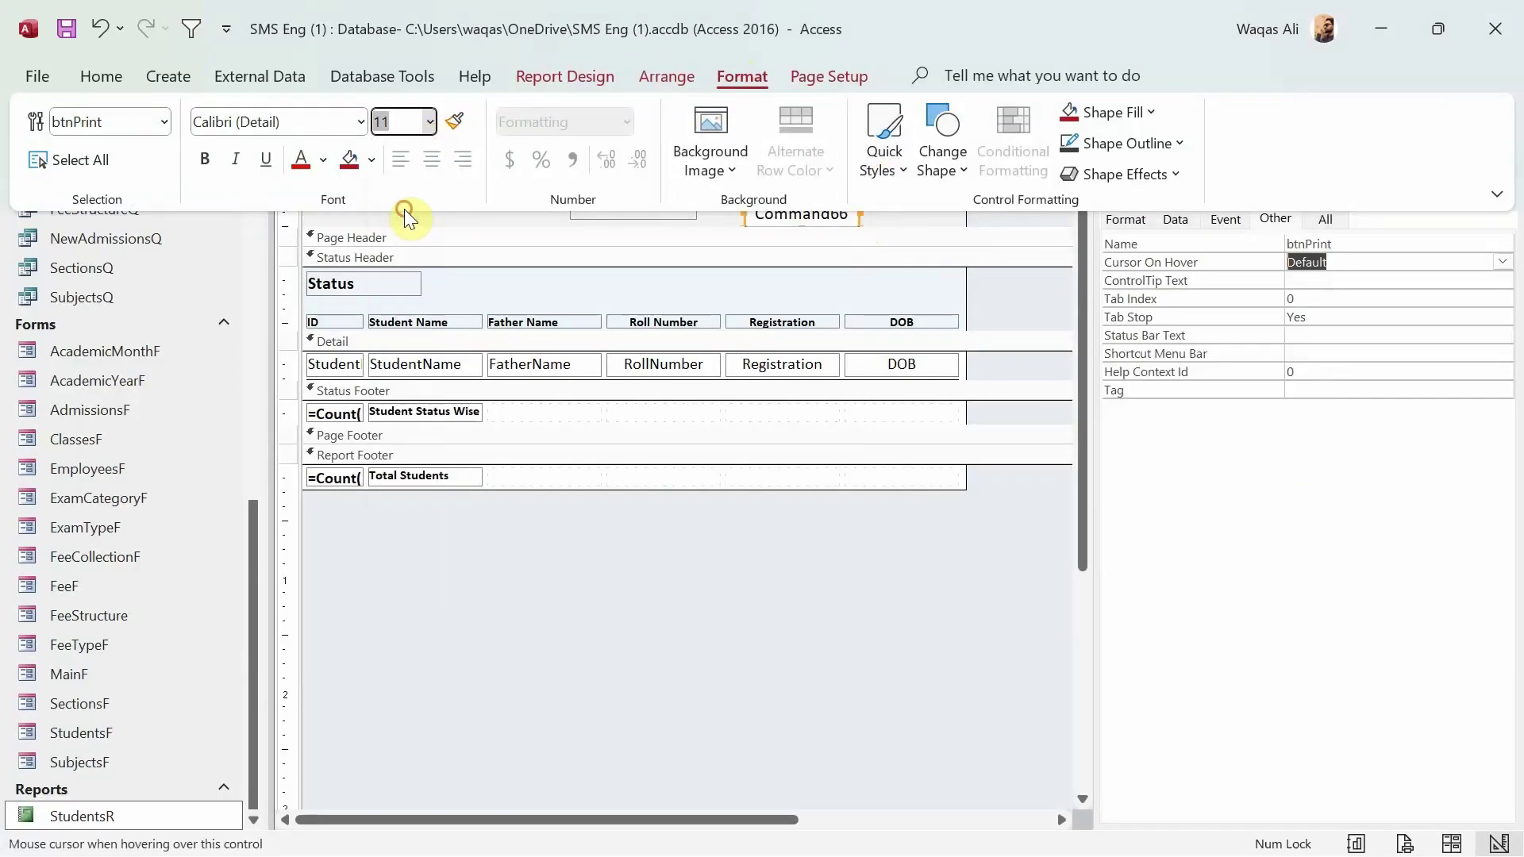
{"action": "left_click", "coordinate": [323, 160]}
{"action": "left_click", "coordinate": [320, 258]}
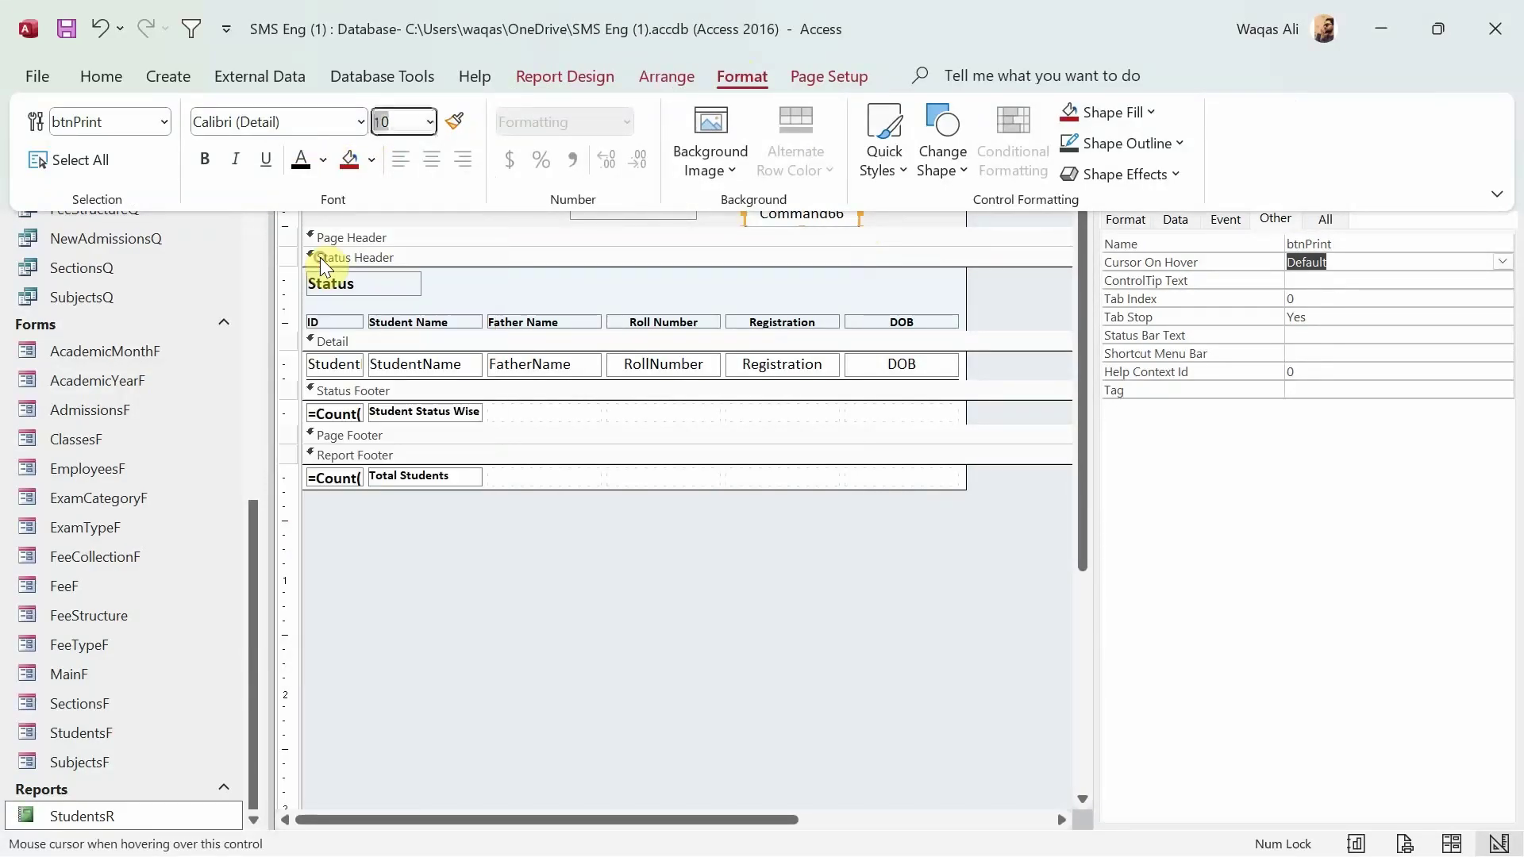
- Caption the button 'Print', resize it, and show the report in Report View
{"action": "left_click", "coordinate": [794, 216]}
{"action": "double_click", "coordinate": [820, 215]}
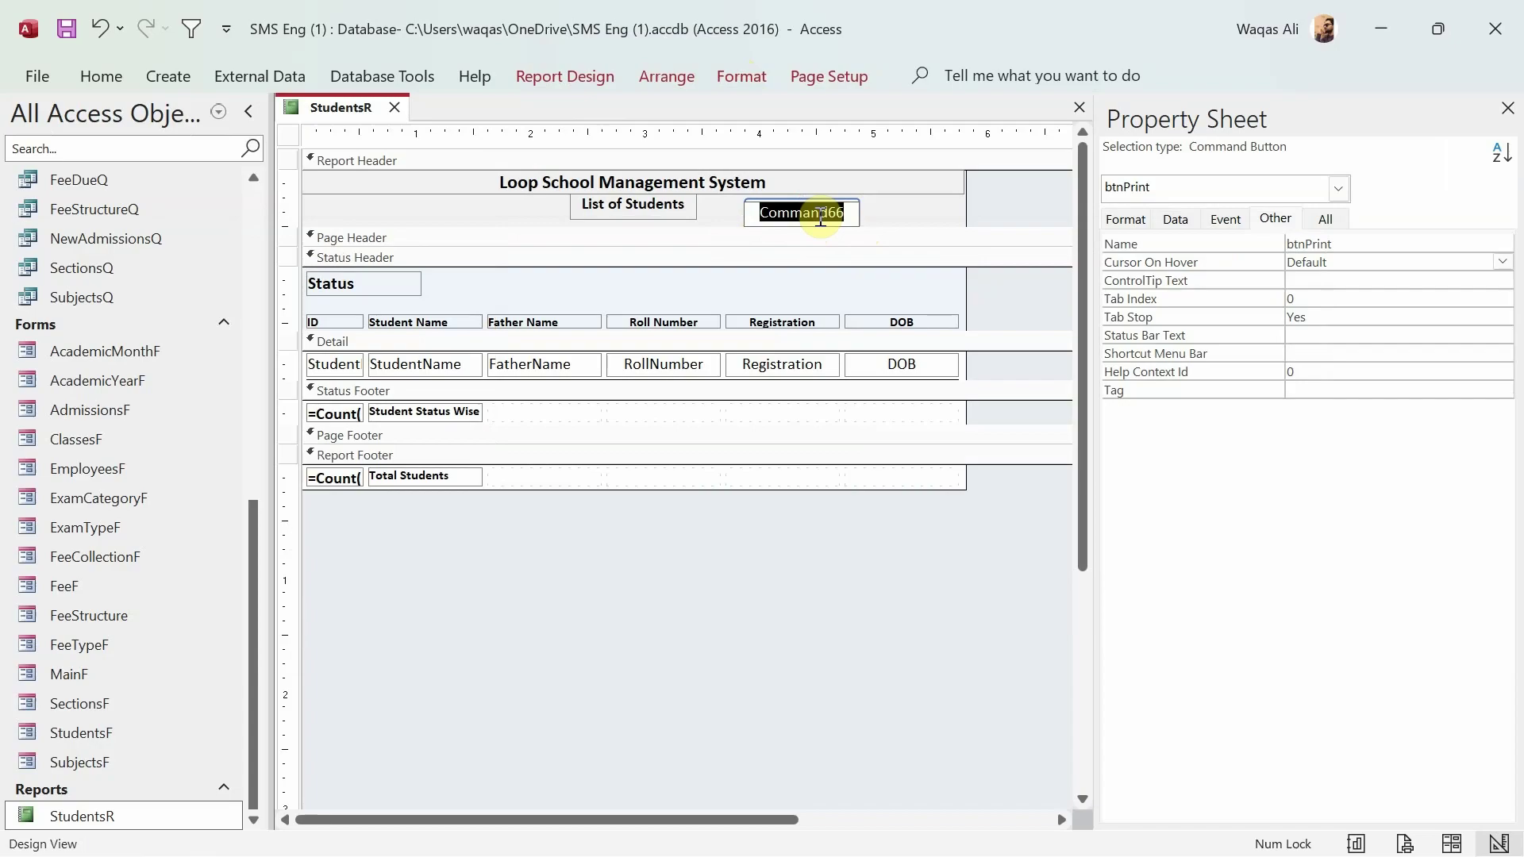
{"action": "type", "text": "Print"}
{"action": "key", "text": "Return"}
{"action": "mouse_move", "coordinate": [859, 211]}
{"action": "left_mouse_down"}
{"action": "mouse_move", "coordinate": [827, 194]}
{"action": "mouse_move", "coordinate": [887, 198]}
{"action": "mouse_move", "coordinate": [875, 194]}
{"action": "left_mouse_up"}
{"action": "right_click", "coordinate": [340, 109]}
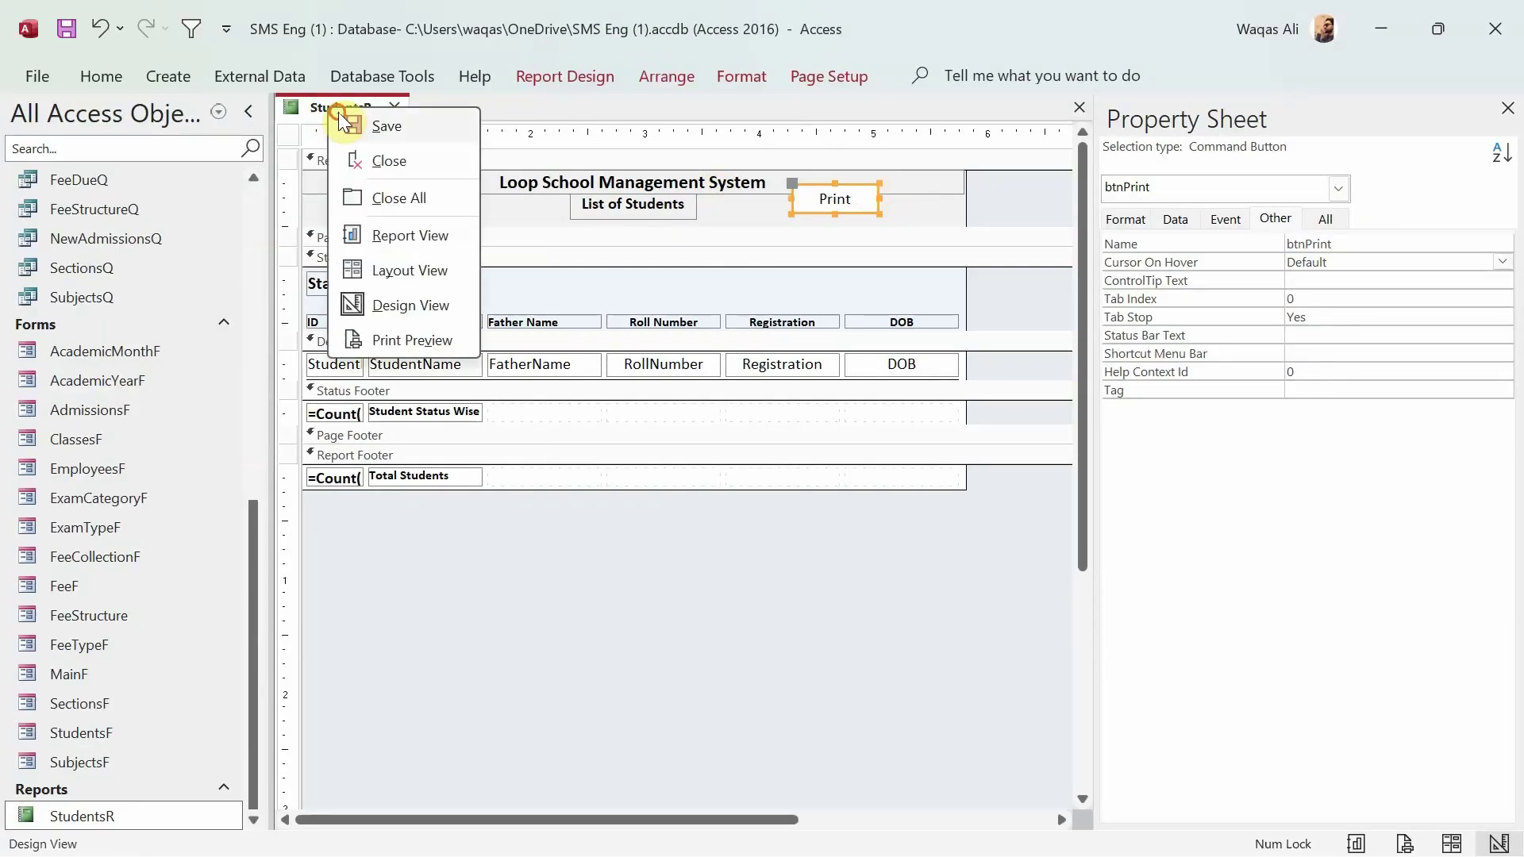
{"action": "left_click", "coordinate": [420, 239]}
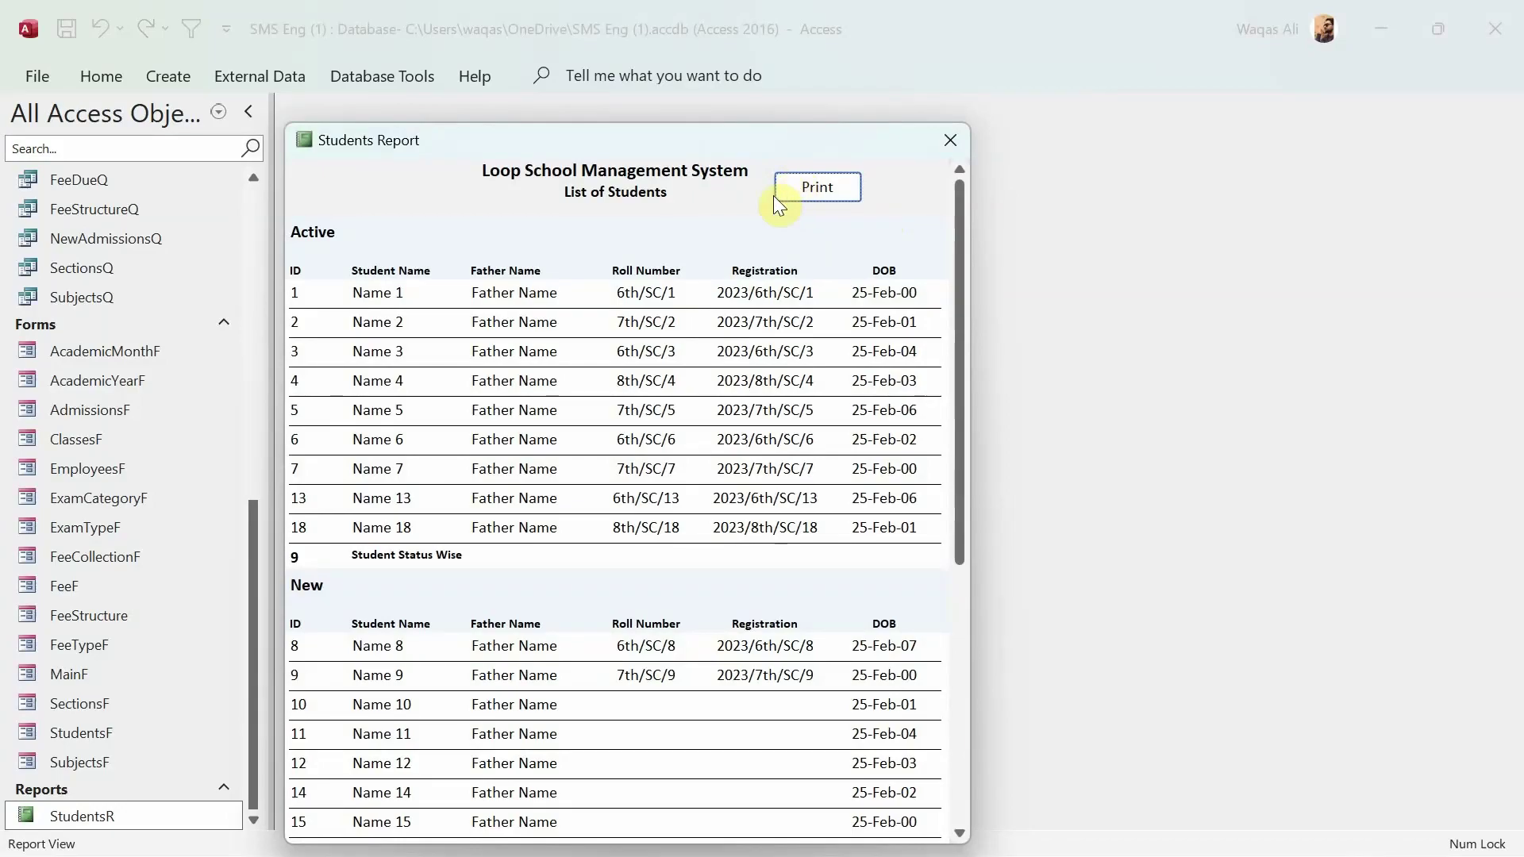
- Move the Students Report window and switch it back to Design View
{"action": "left_click_drag", "start_coordinate": [781, 135], "coordinate": [825, 109]}
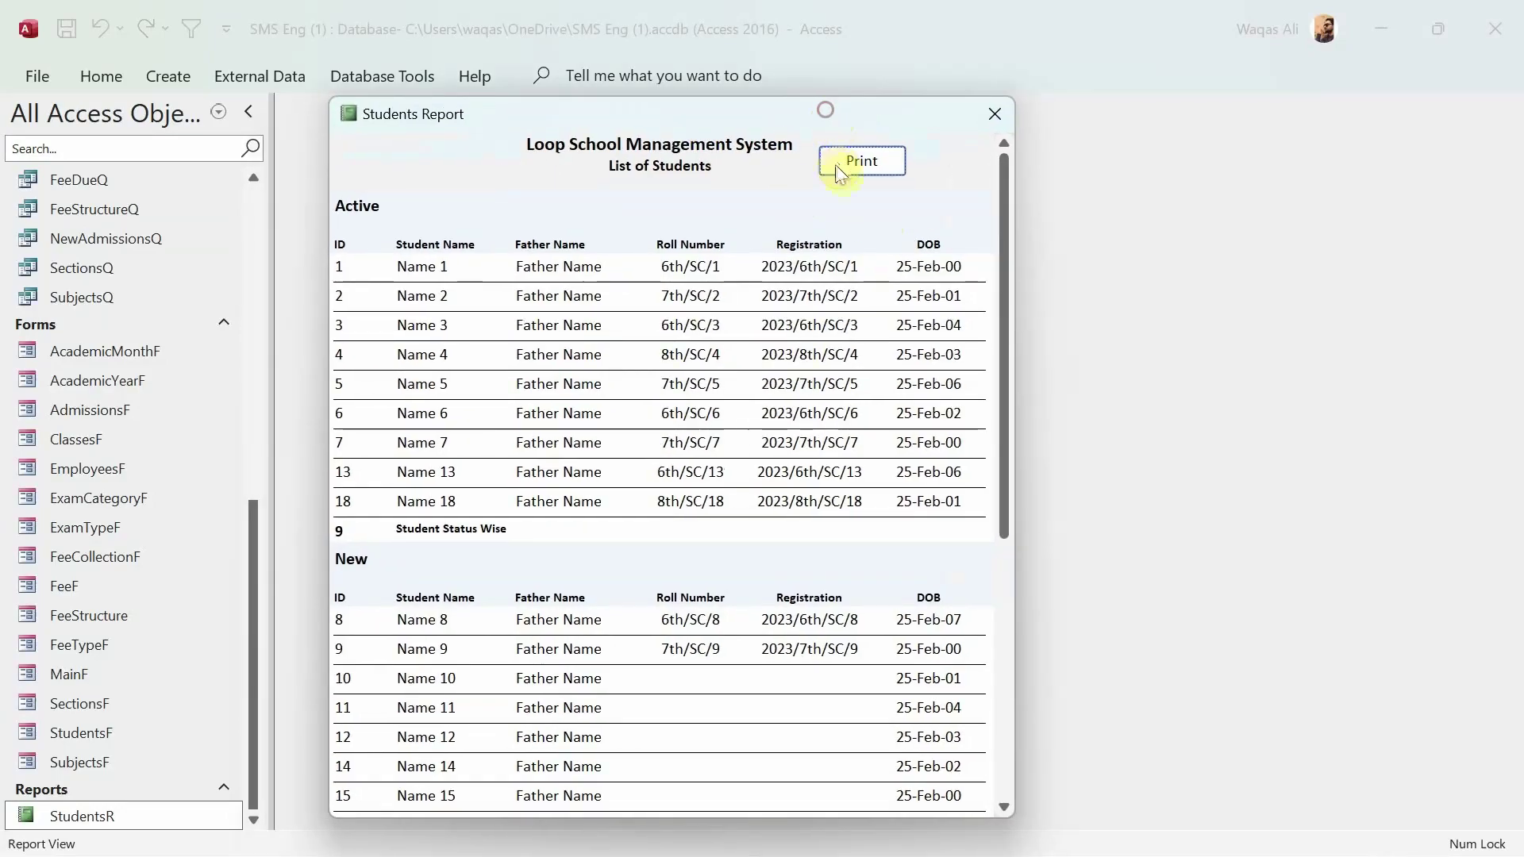
{"action": "right_click", "coordinate": [786, 184]}
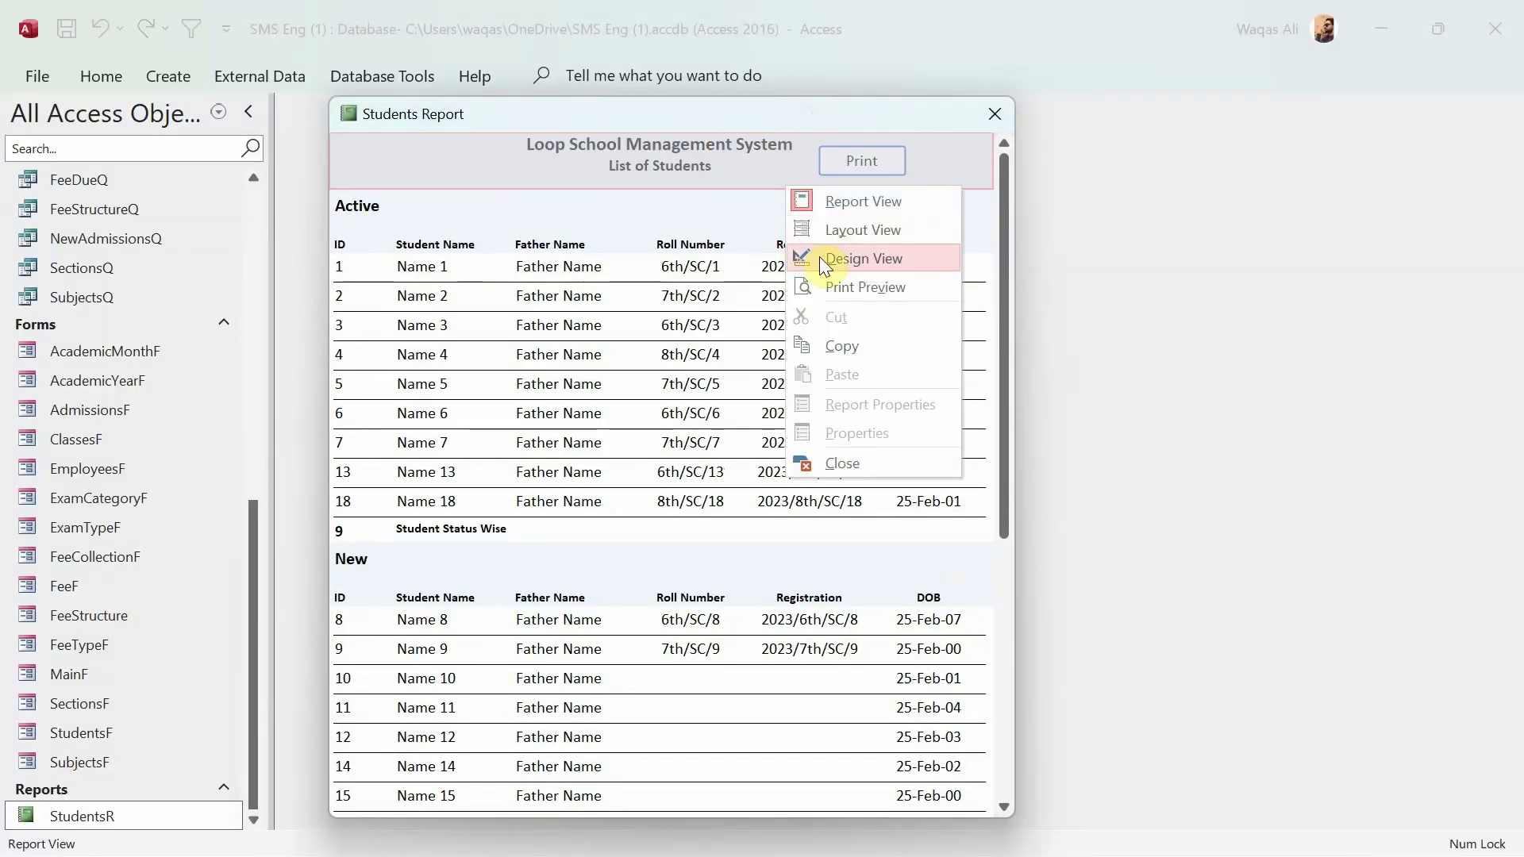
{"action": "left_click", "coordinate": [820, 257]}
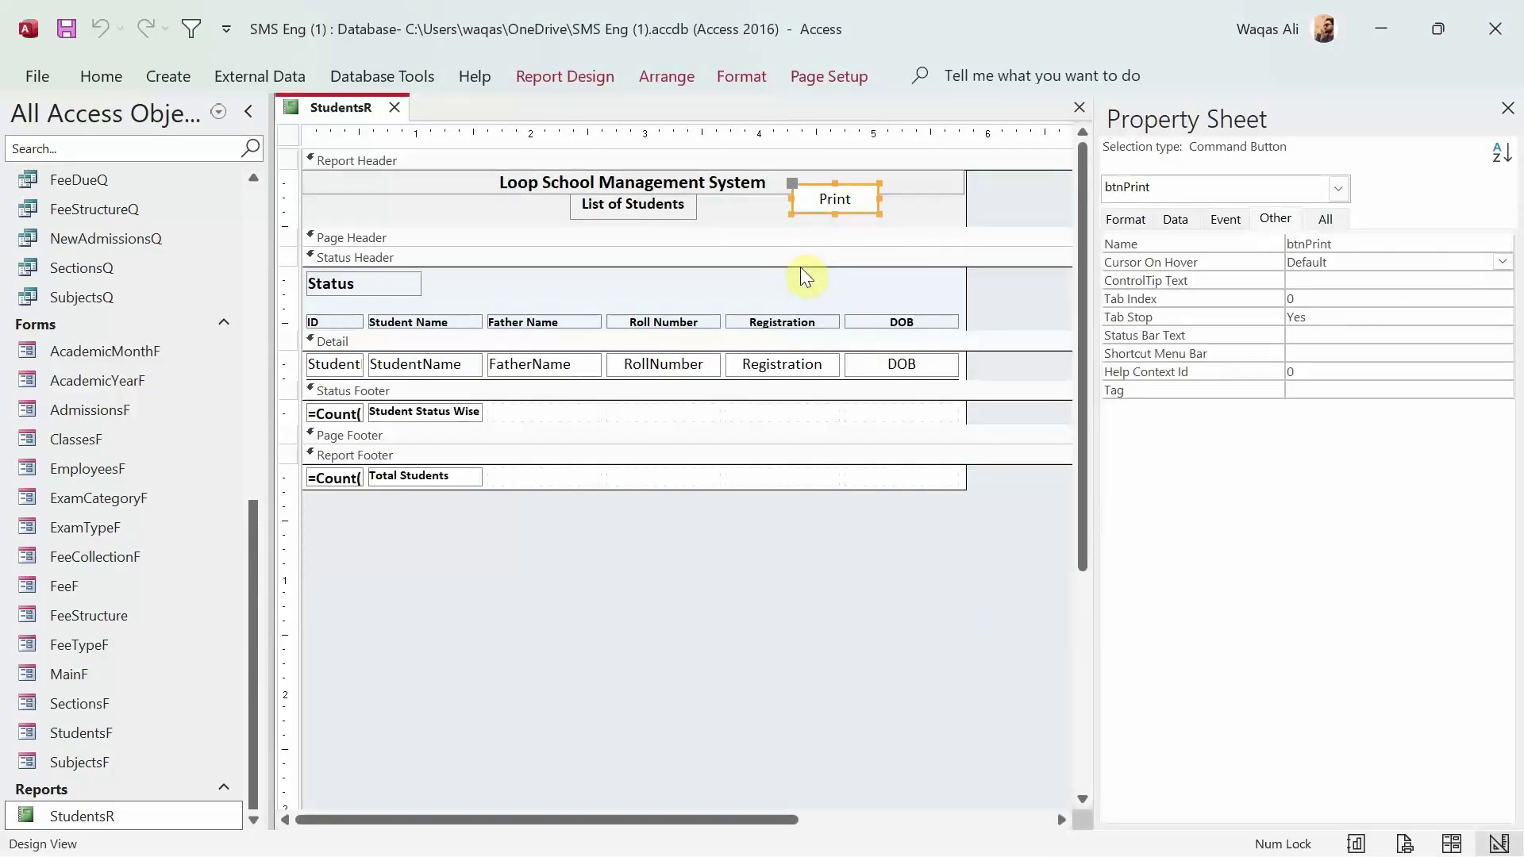
- Set the Print button's picture to the built-in Printer image
{"action": "left_click", "coordinate": [1125, 220]}
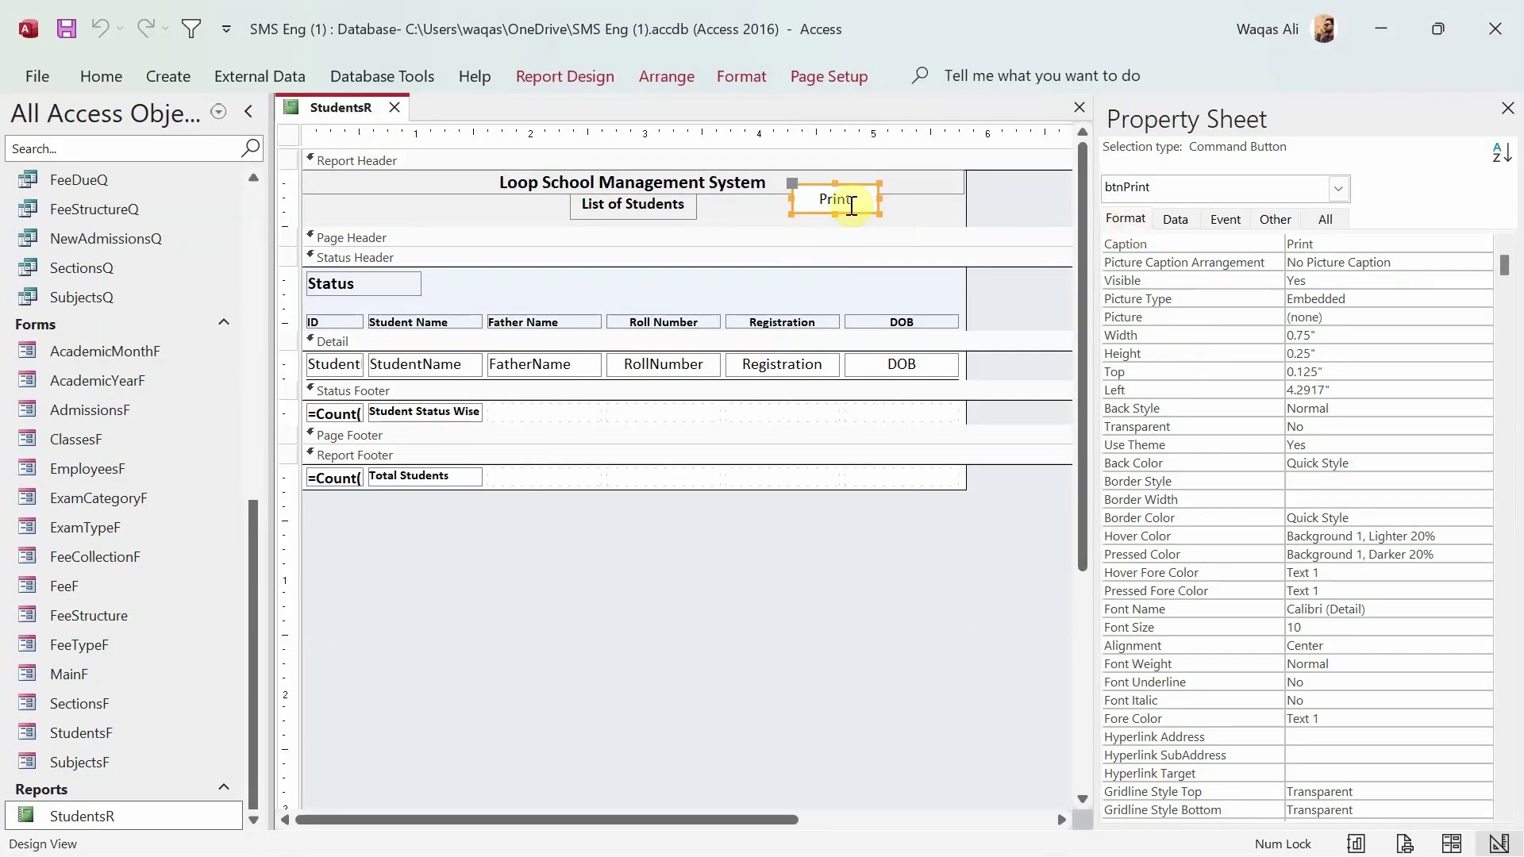
{"action": "left_click", "coordinate": [1117, 217]}
{"action": "left_click", "coordinate": [1372, 319]}
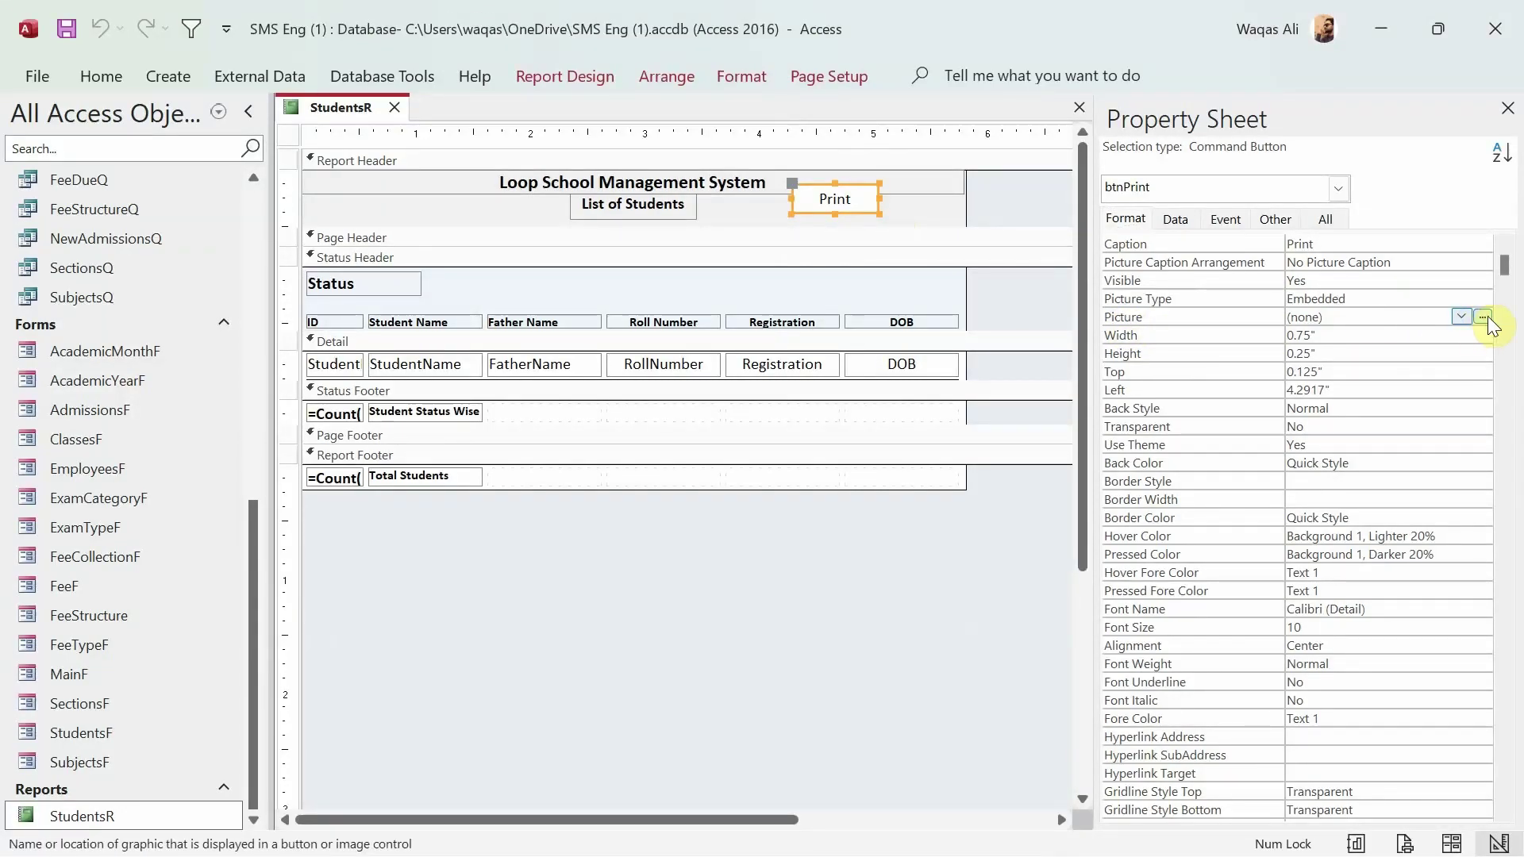
{"action": "left_click", "coordinate": [1484, 318]}
{"action": "left_click", "coordinate": [750, 344]}
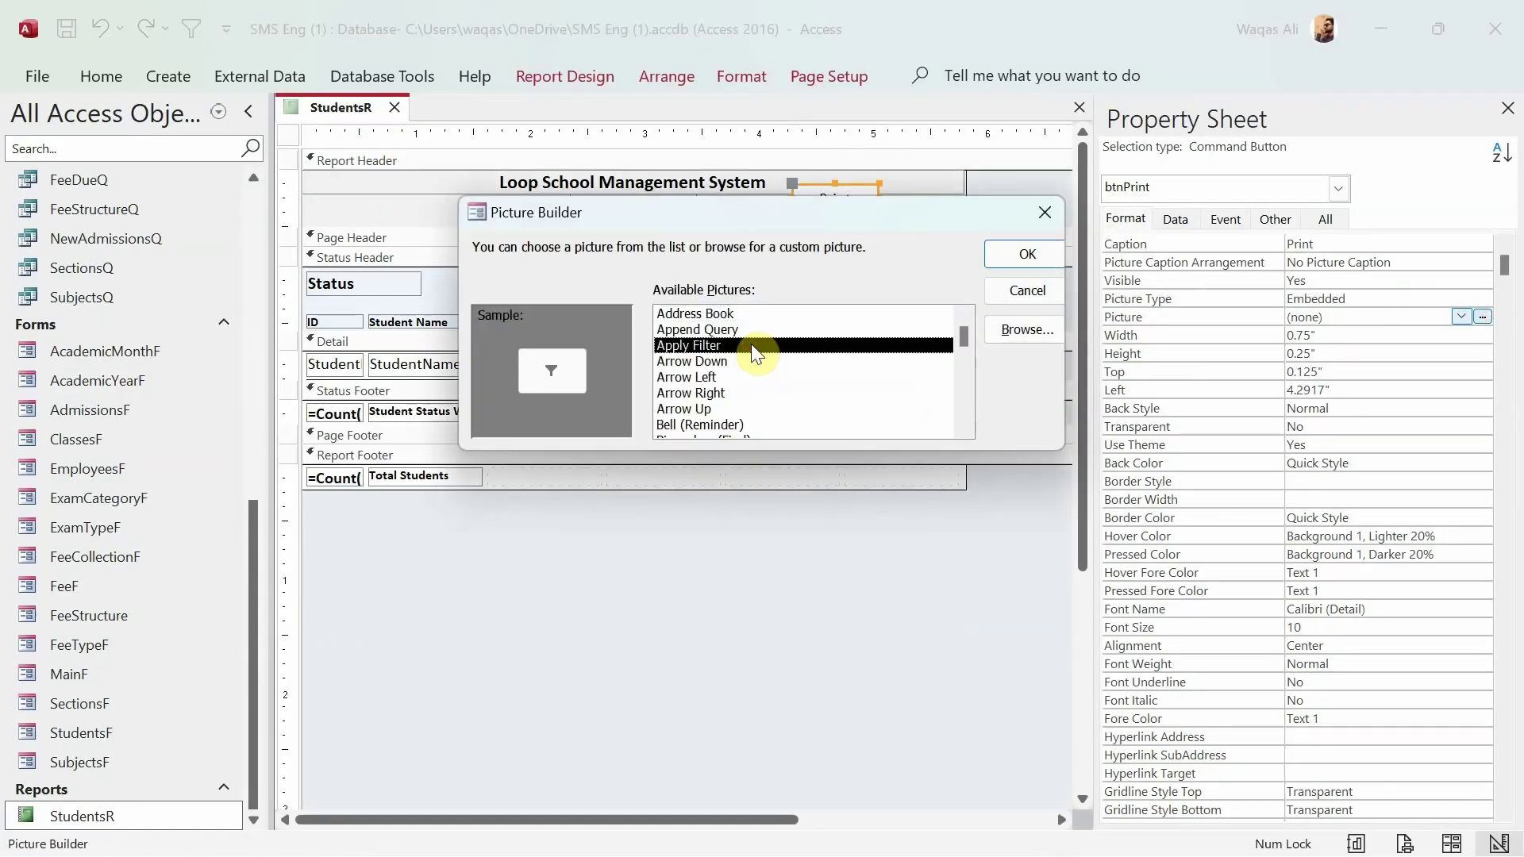
{"action": "key", "text": "p"}
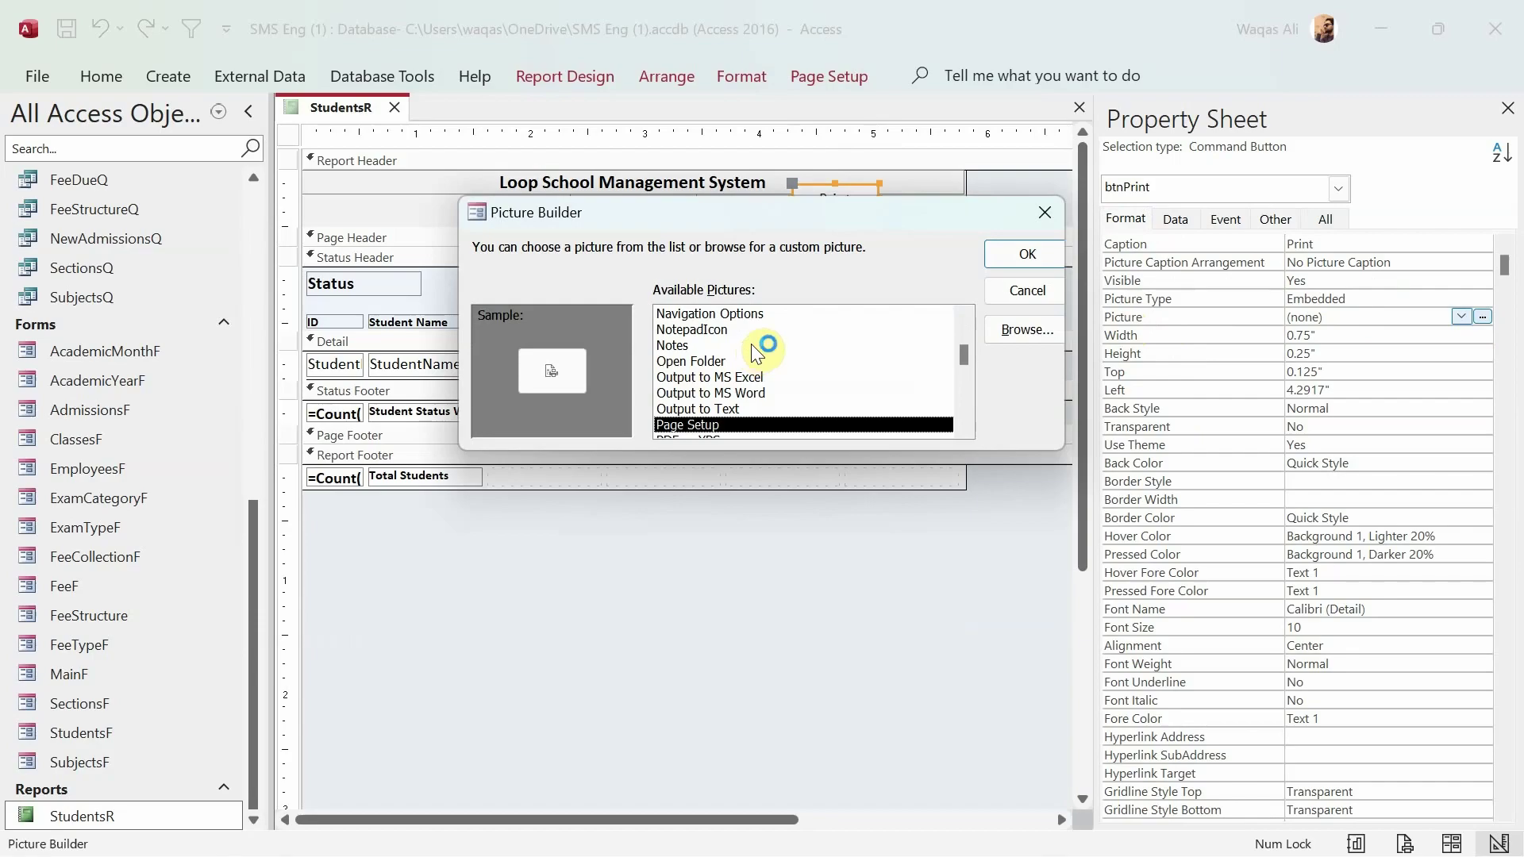
{"action": "key", "text": "Down"}
{"action": "key", "text": "Down"}
{"action": "key", "text": "Down"}
{"action": "key", "text": "Down"}
{"action": "key", "text": "Down"}
{"action": "key", "text": "Down"}
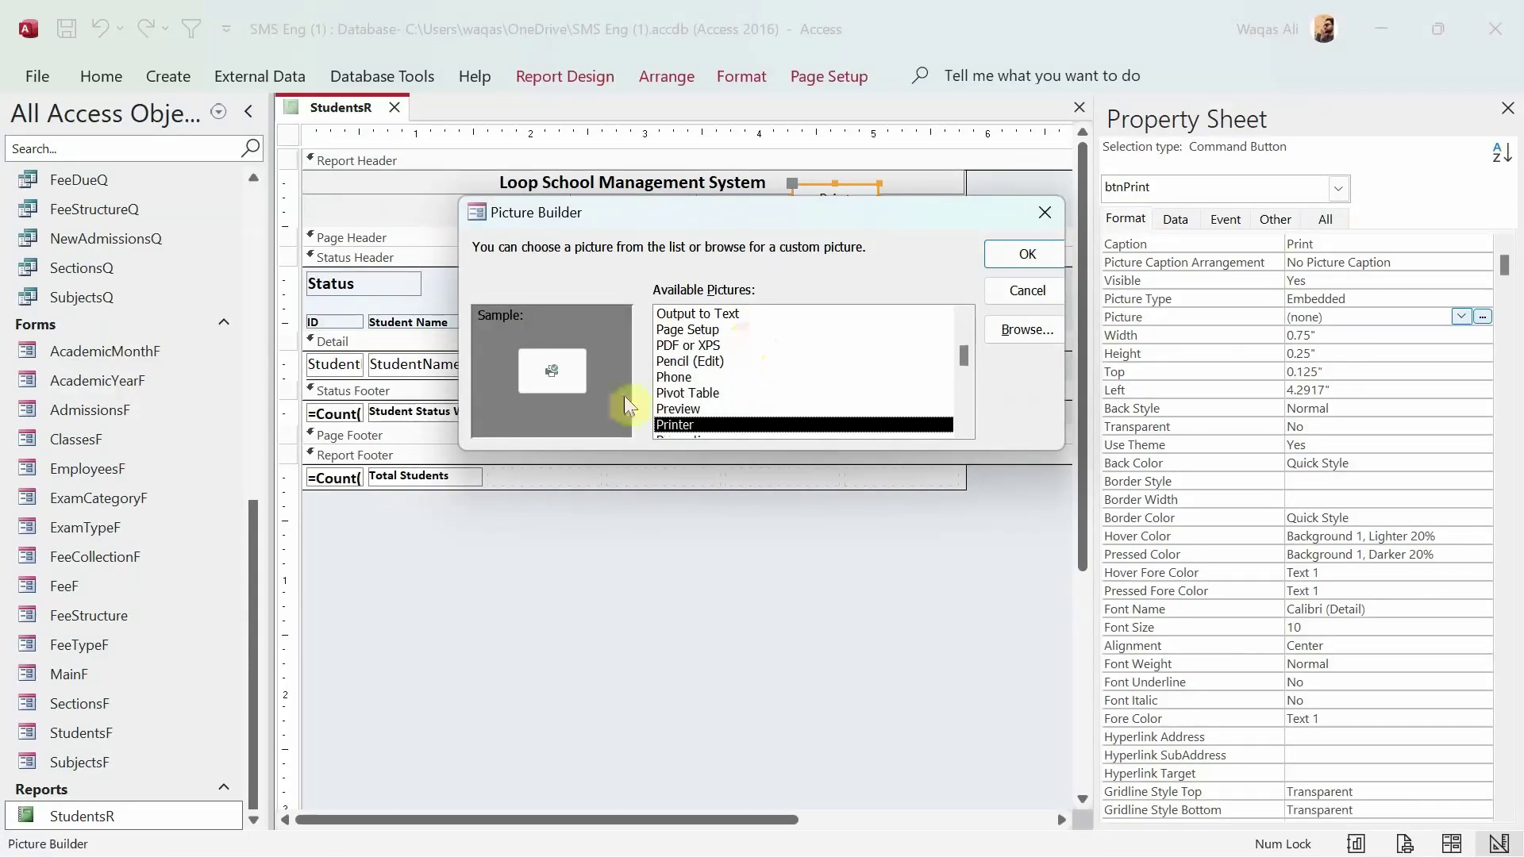
{"action": "left_click", "coordinate": [1024, 257]}
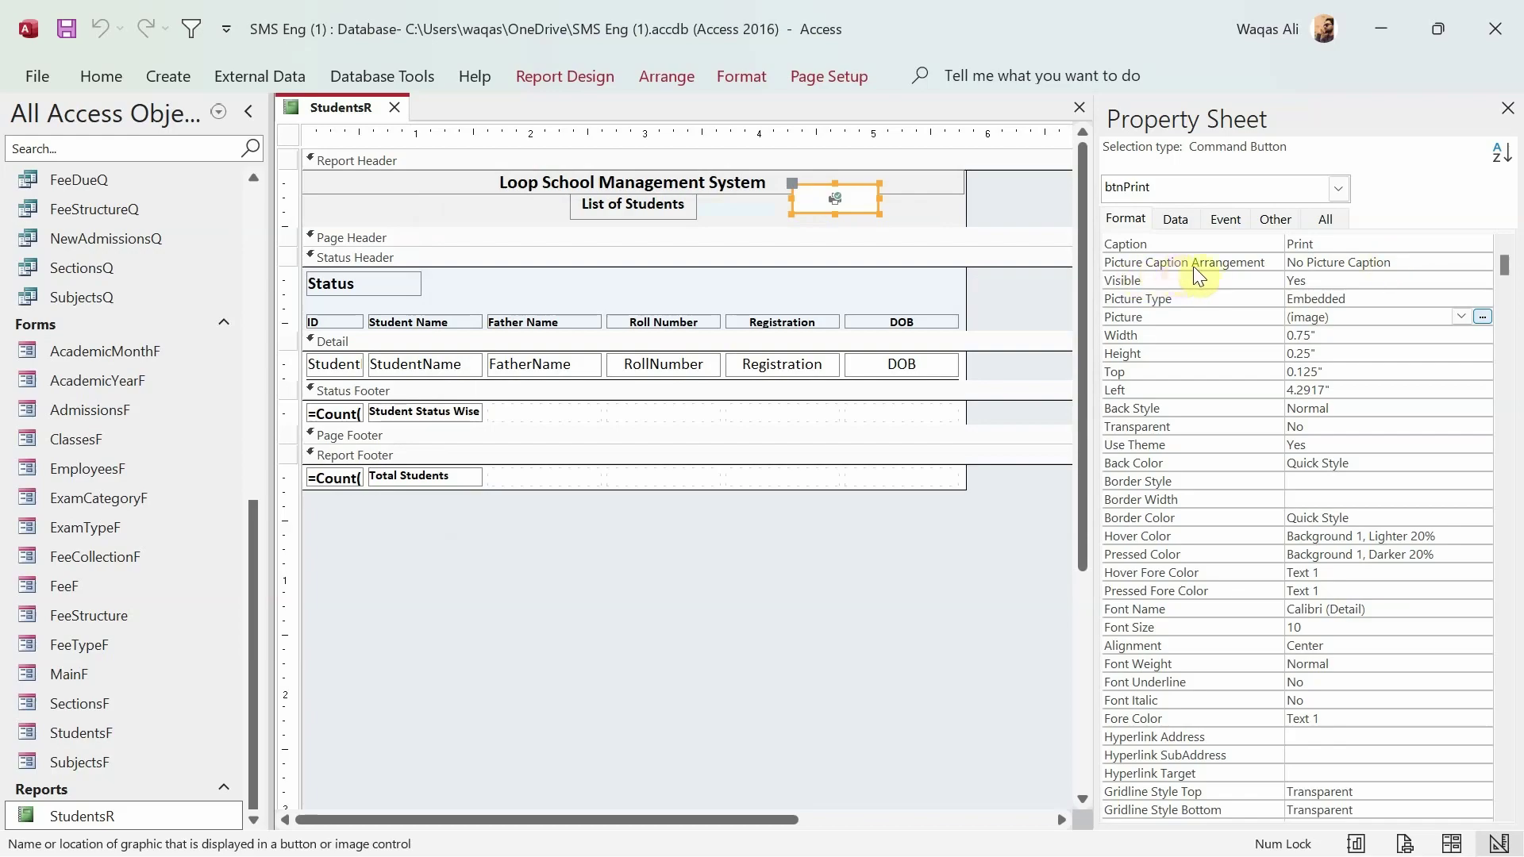
- Set Picture Caption Arrangement to General so the Print caption shows with the picture
{"action": "left_click", "coordinate": [1387, 262]}
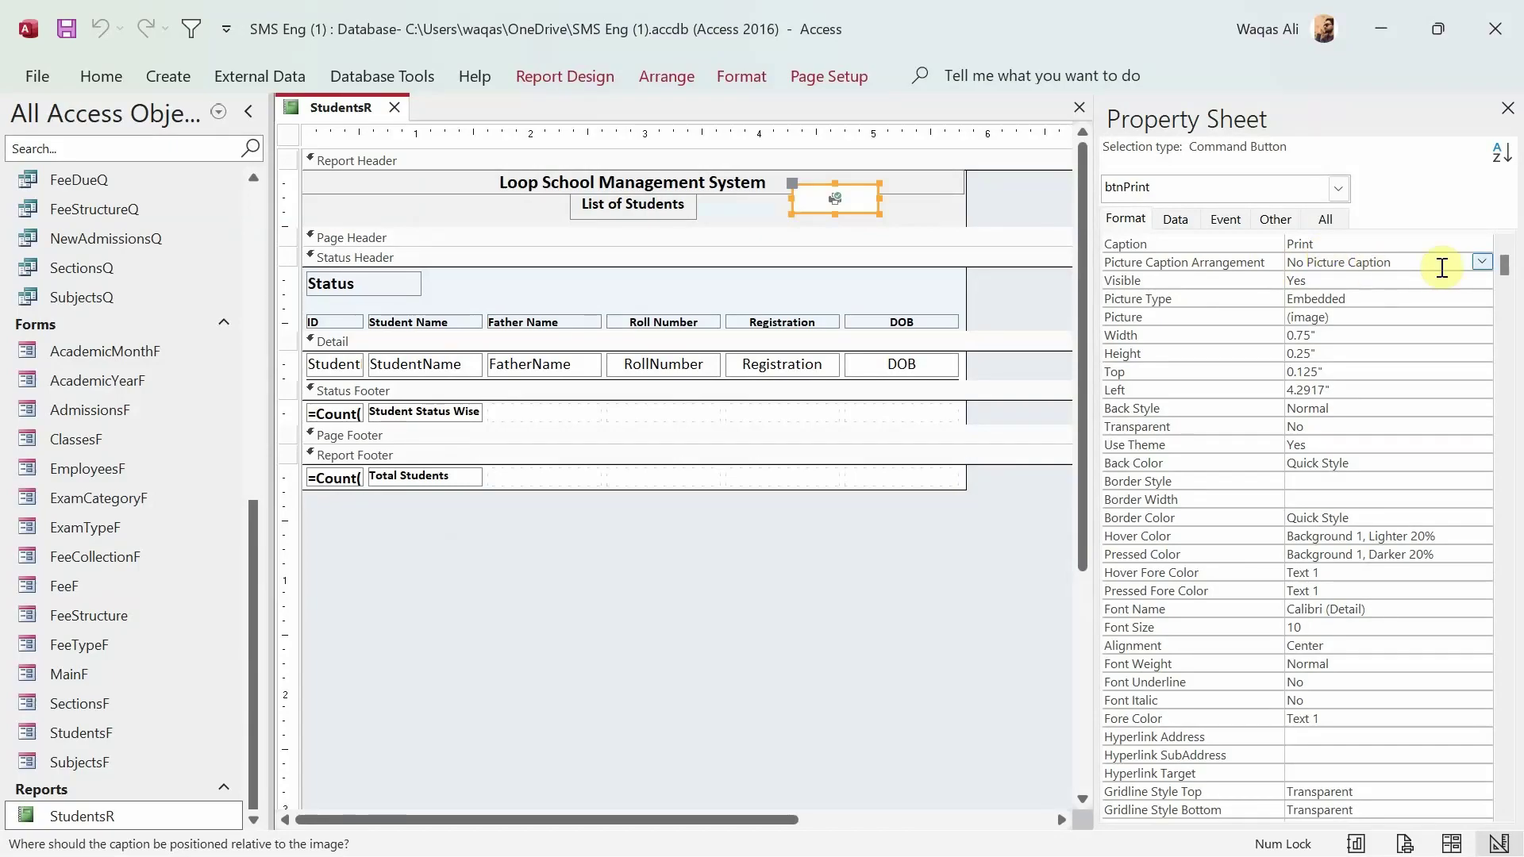
{"action": "left_click", "coordinate": [1481, 261]}
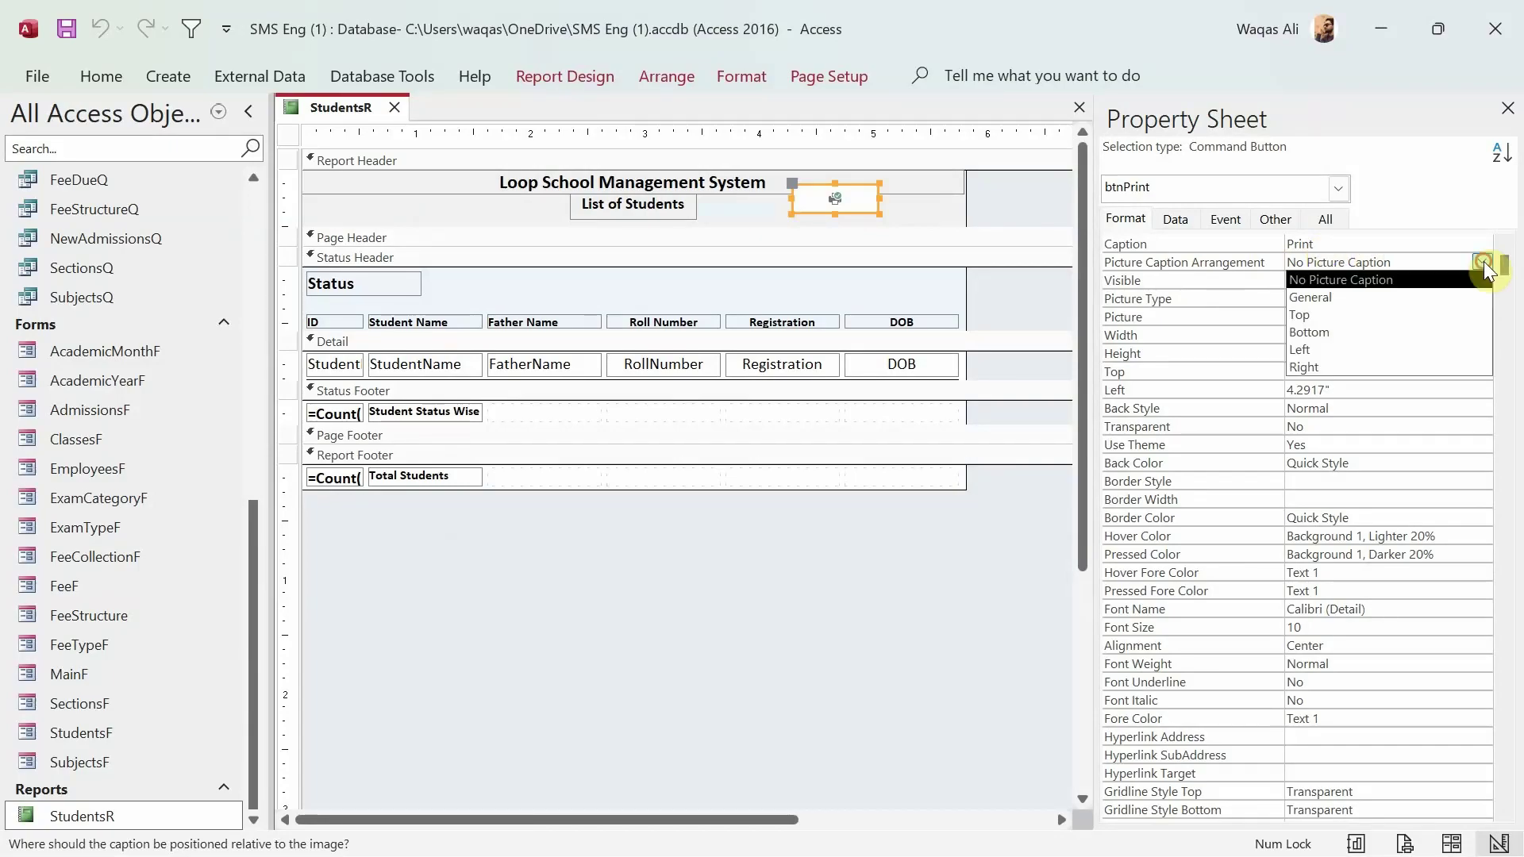
{"action": "left_click", "coordinate": [1444, 296]}
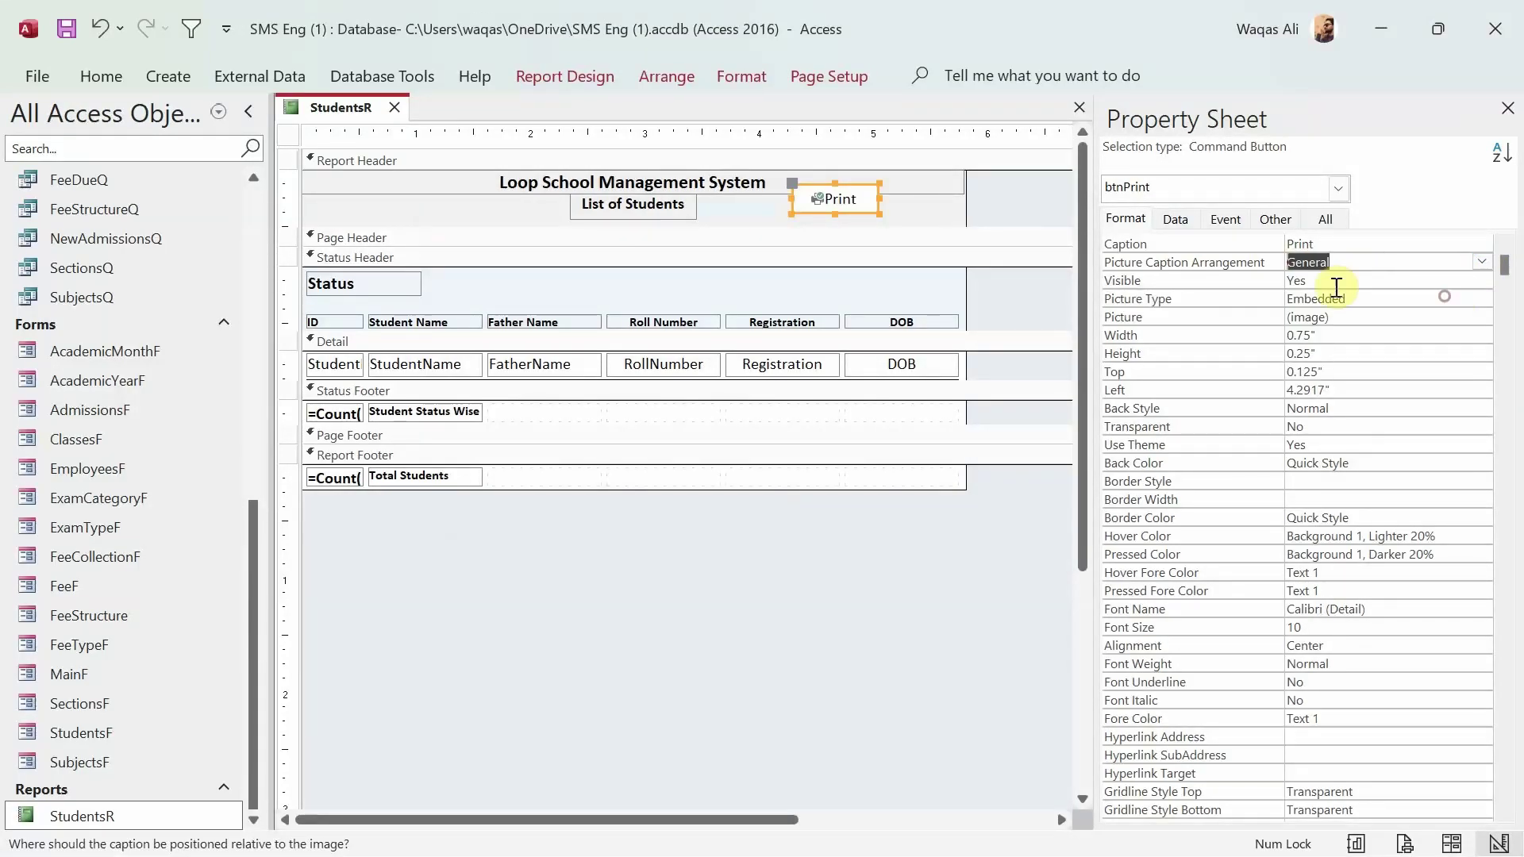
{"action": "left_click", "coordinate": [825, 201]}
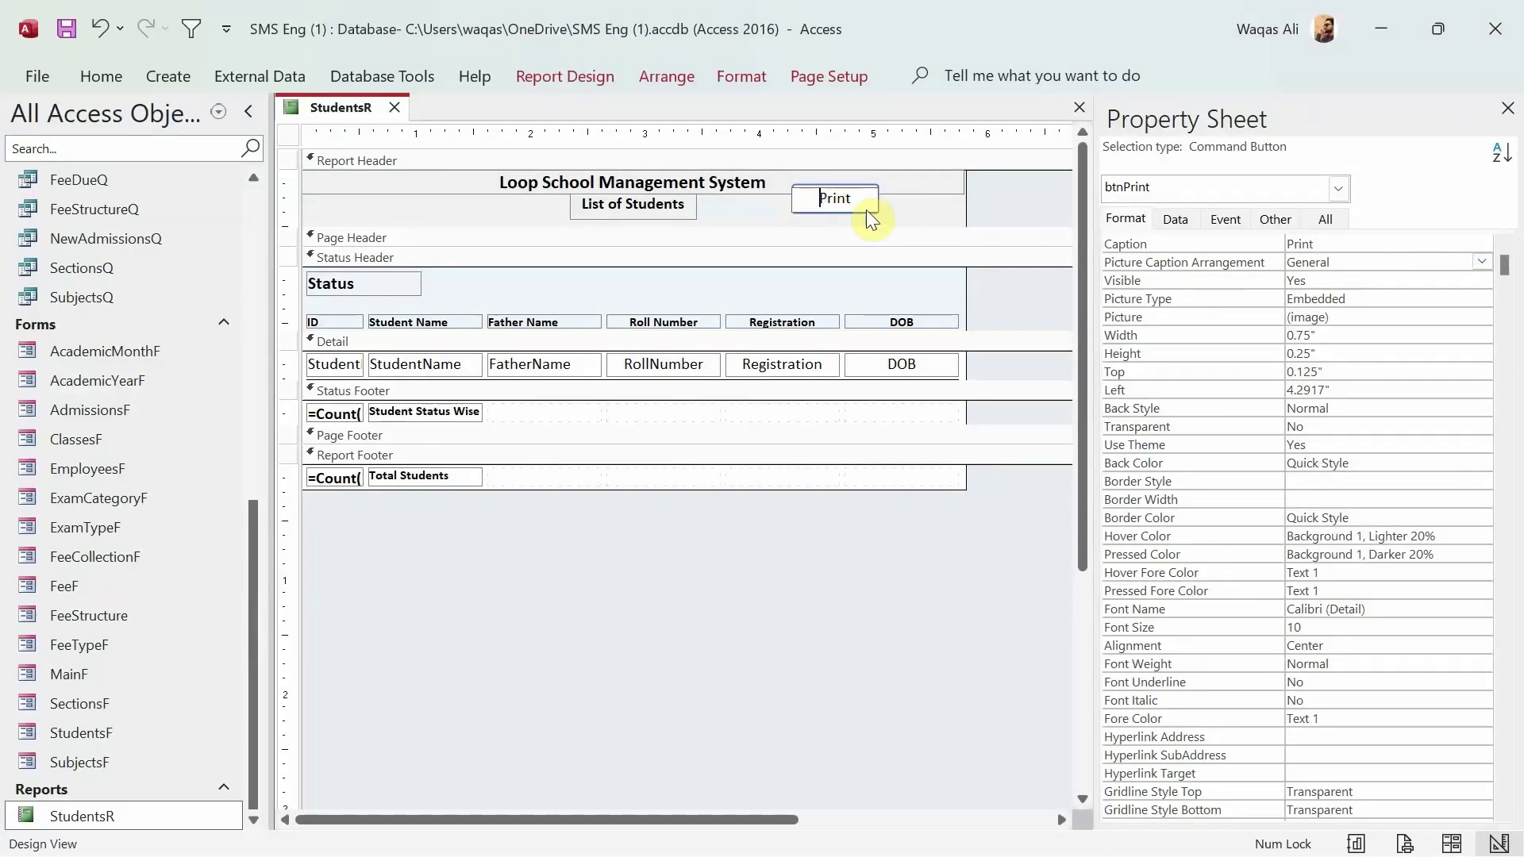
{"action": "left_click", "coordinate": [1008, 209]}
{"action": "left_click", "coordinate": [842, 197]}
- Narrow the Print button to 0.6667" and test it in Report View
{"action": "mouse_move", "coordinate": [875, 195]}
{"action": "left_mouse_down"}
{"action": "mouse_move", "coordinate": [854, 214]}
{"action": "mouse_move", "coordinate": [849, 200]}
{"action": "left_mouse_up"}
{"action": "right_click", "coordinate": [320, 105]}
{"action": "left_click", "coordinate": [366, 230]}
{"action": "left_click", "coordinate": [821, 189]}
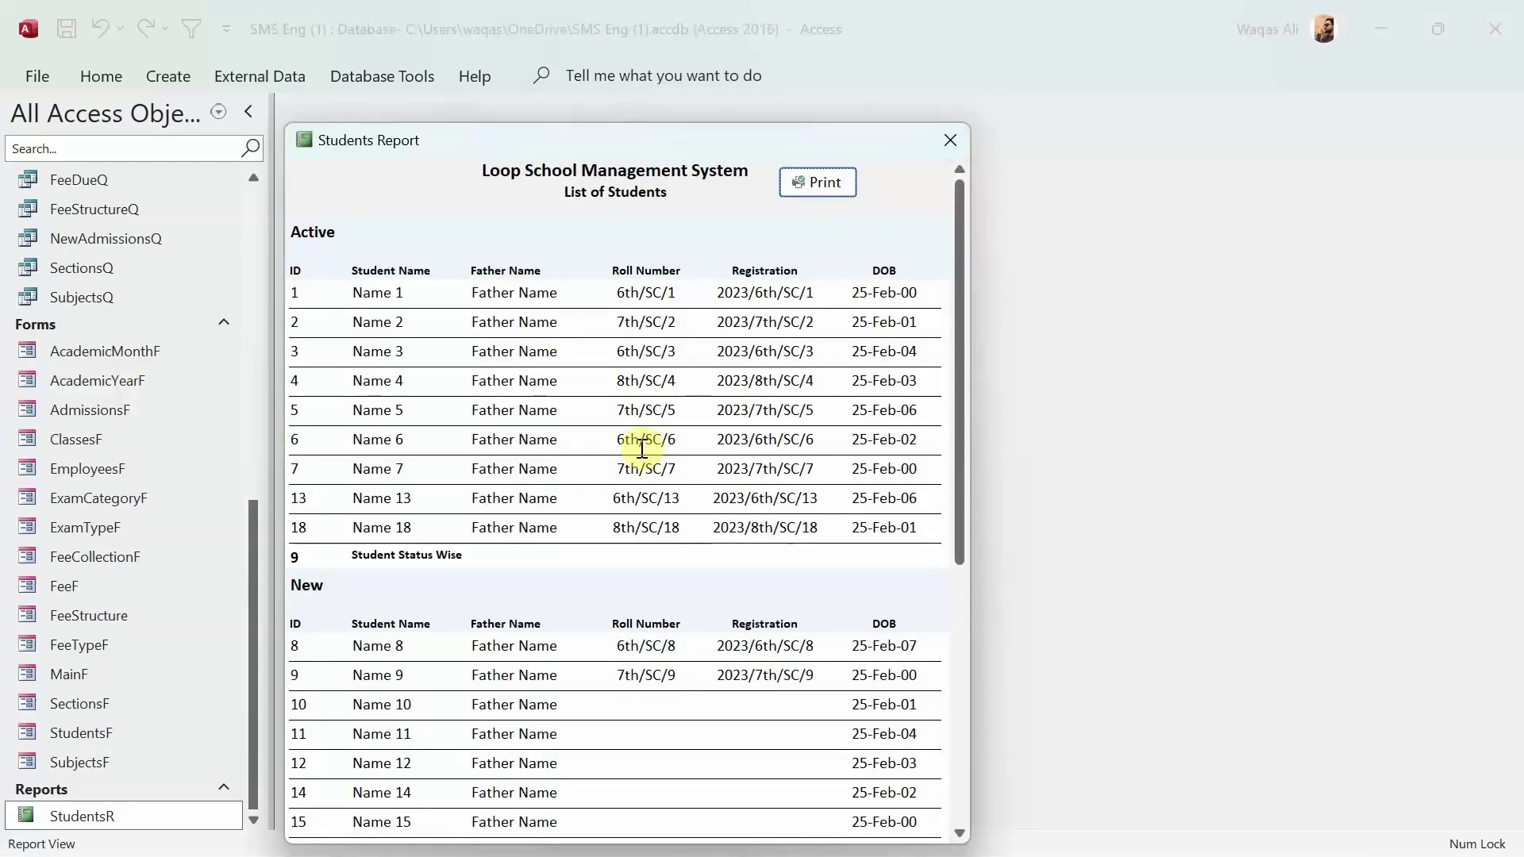
- Return the report to Design View and select the Print button
{"action": "left_click_drag", "start_coordinate": [647, 142], "coordinate": [706, 125]}
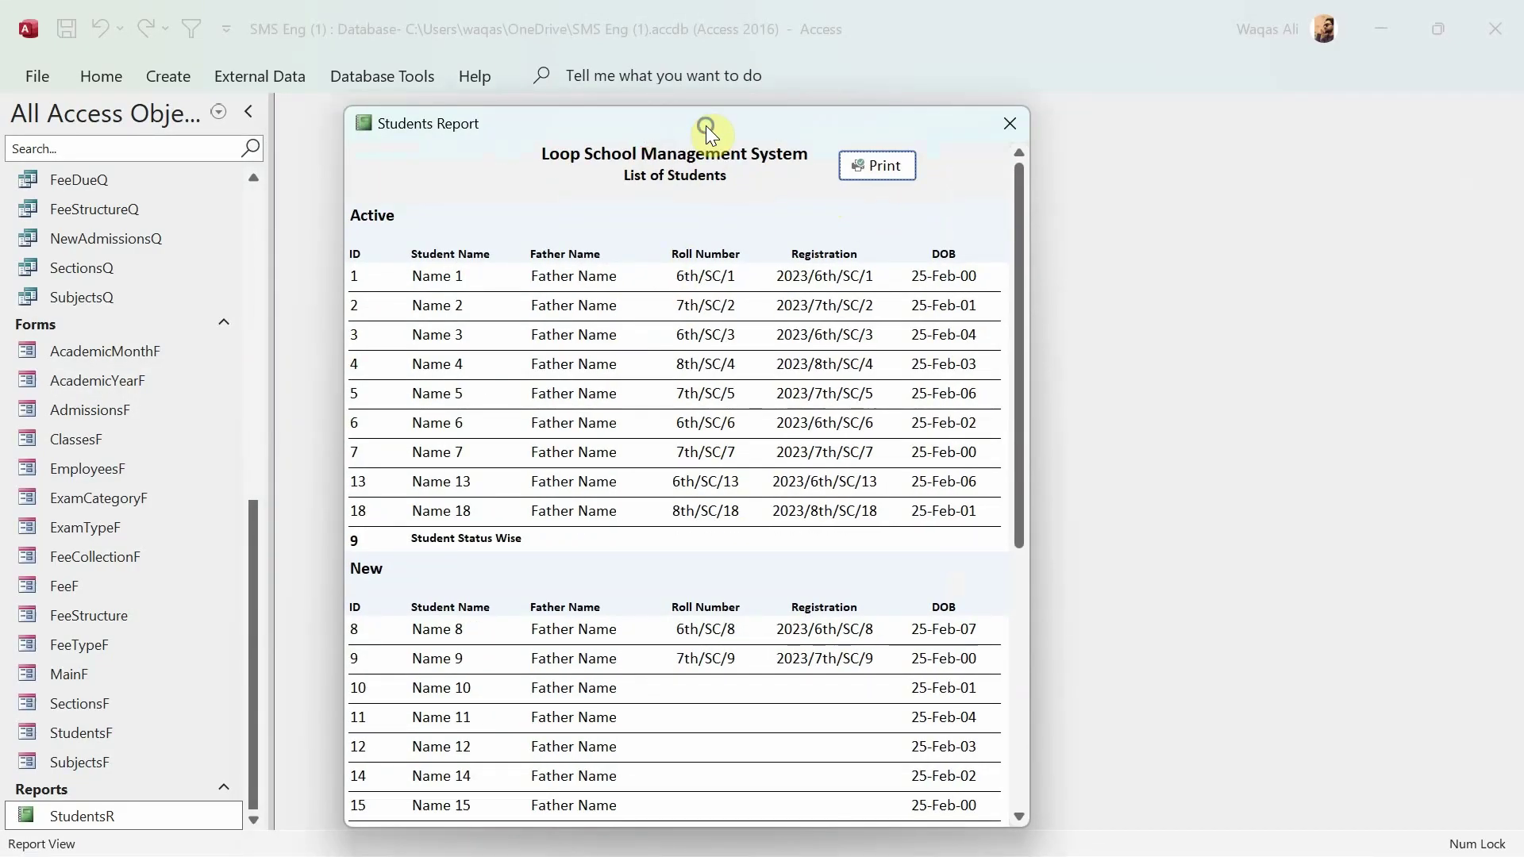
{"action": "right_click", "coordinate": [706, 124]}
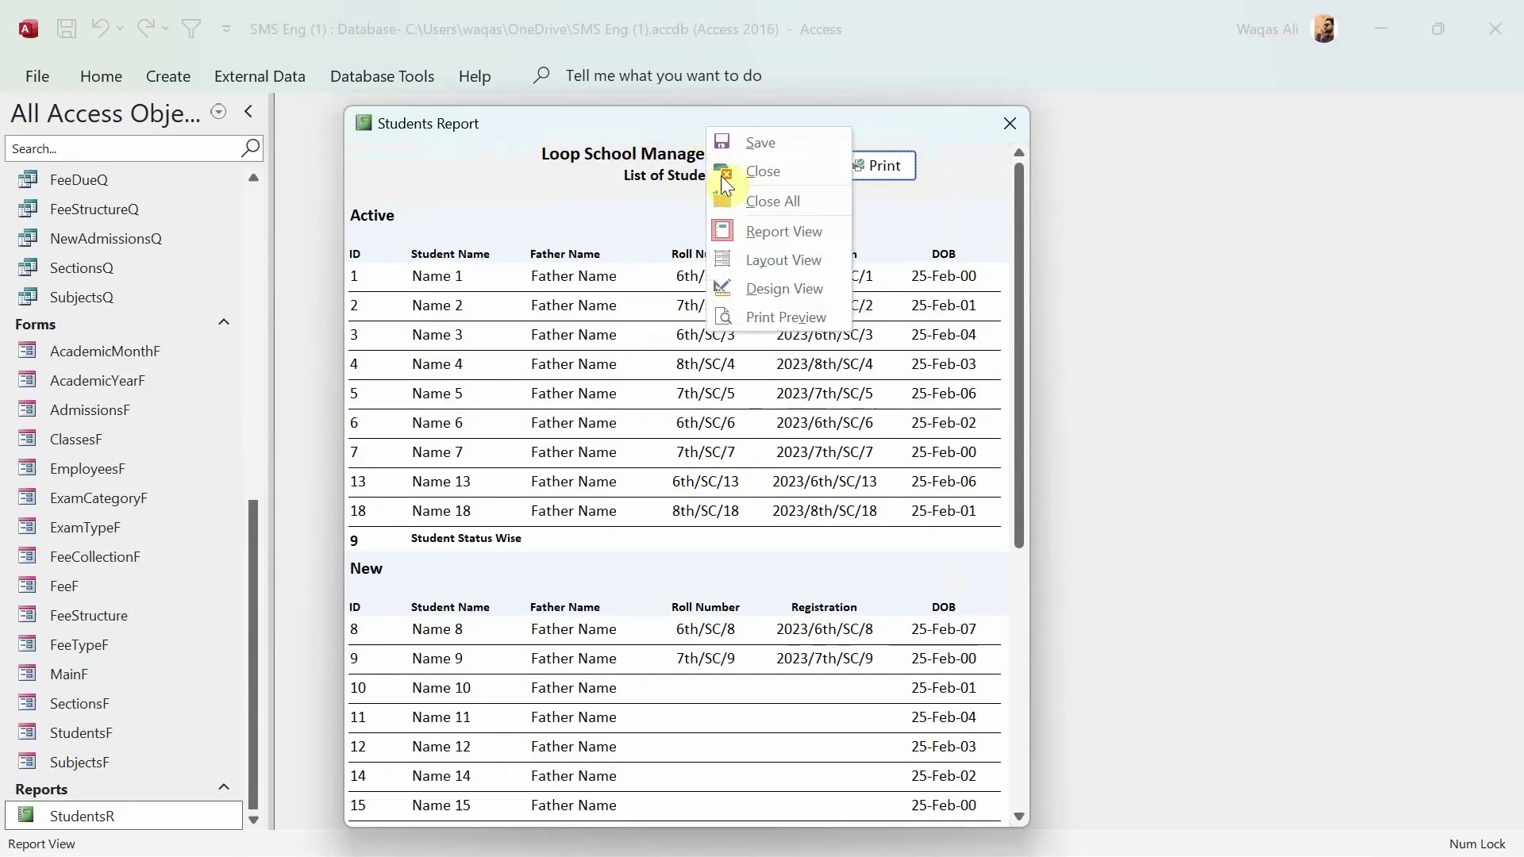
{"action": "left_click", "coordinate": [787, 292]}
{"action": "left_click", "coordinate": [833, 206]}
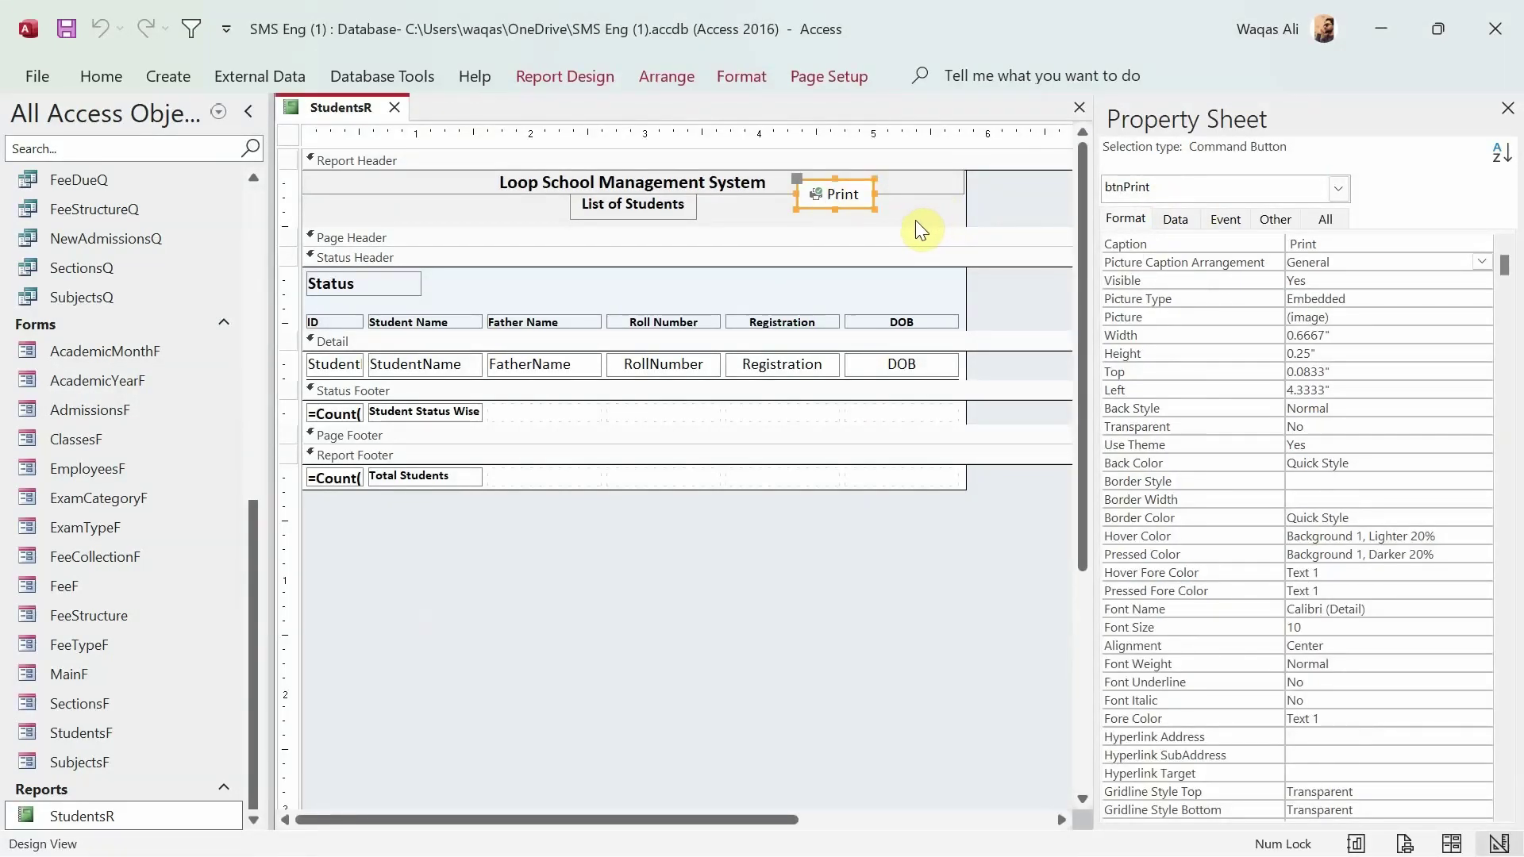
- Duplicate the Print button and caption the copy 'Export'
{"action": "key", "text": "ctrl+c"}
{"action": "key", "text": "ctrl+v"}
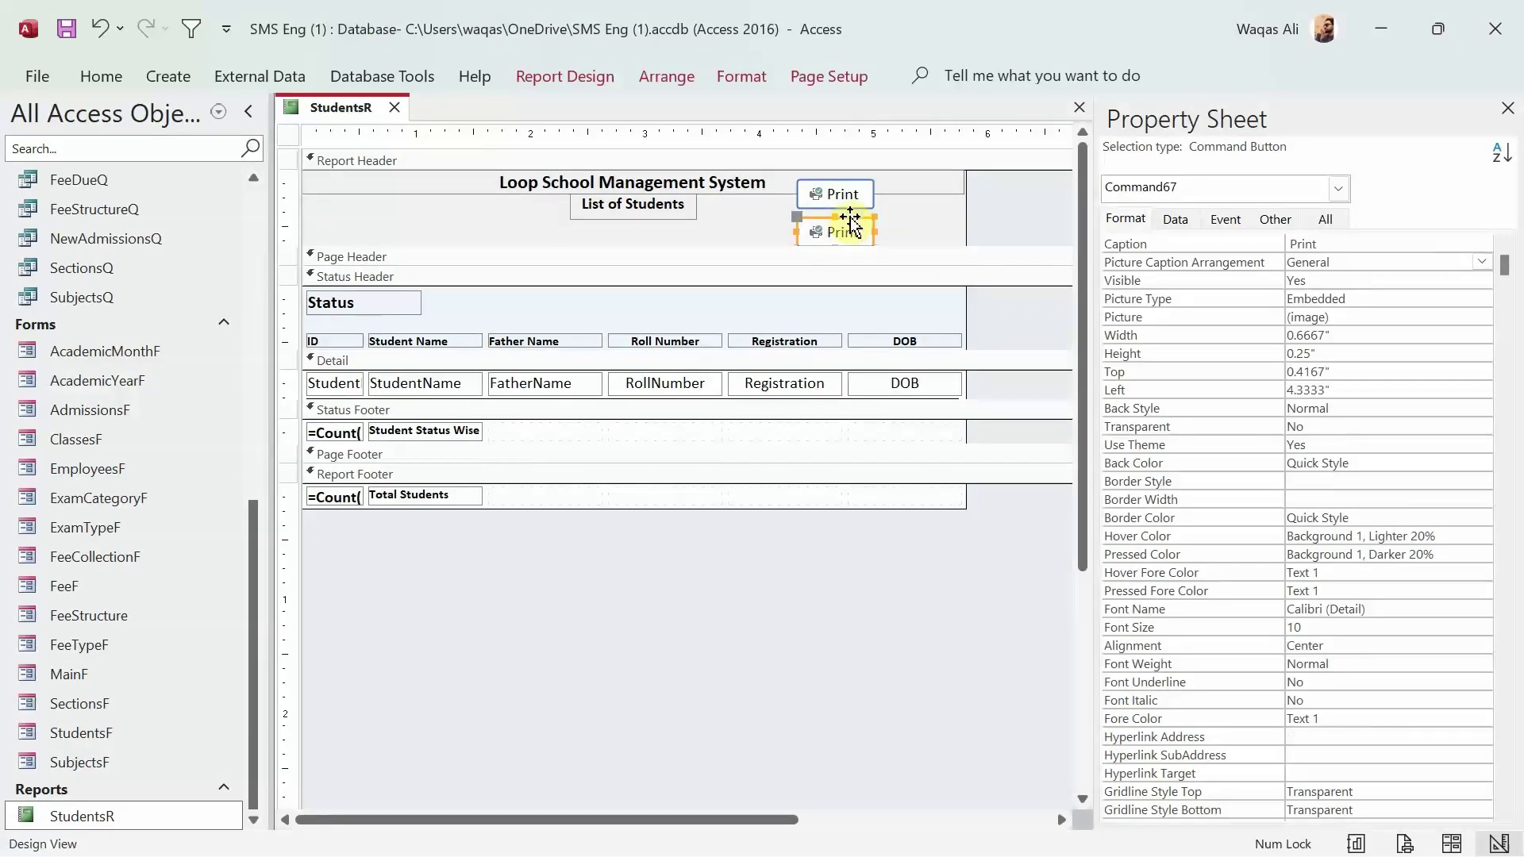
{"action": "double_click", "coordinate": [847, 231]}
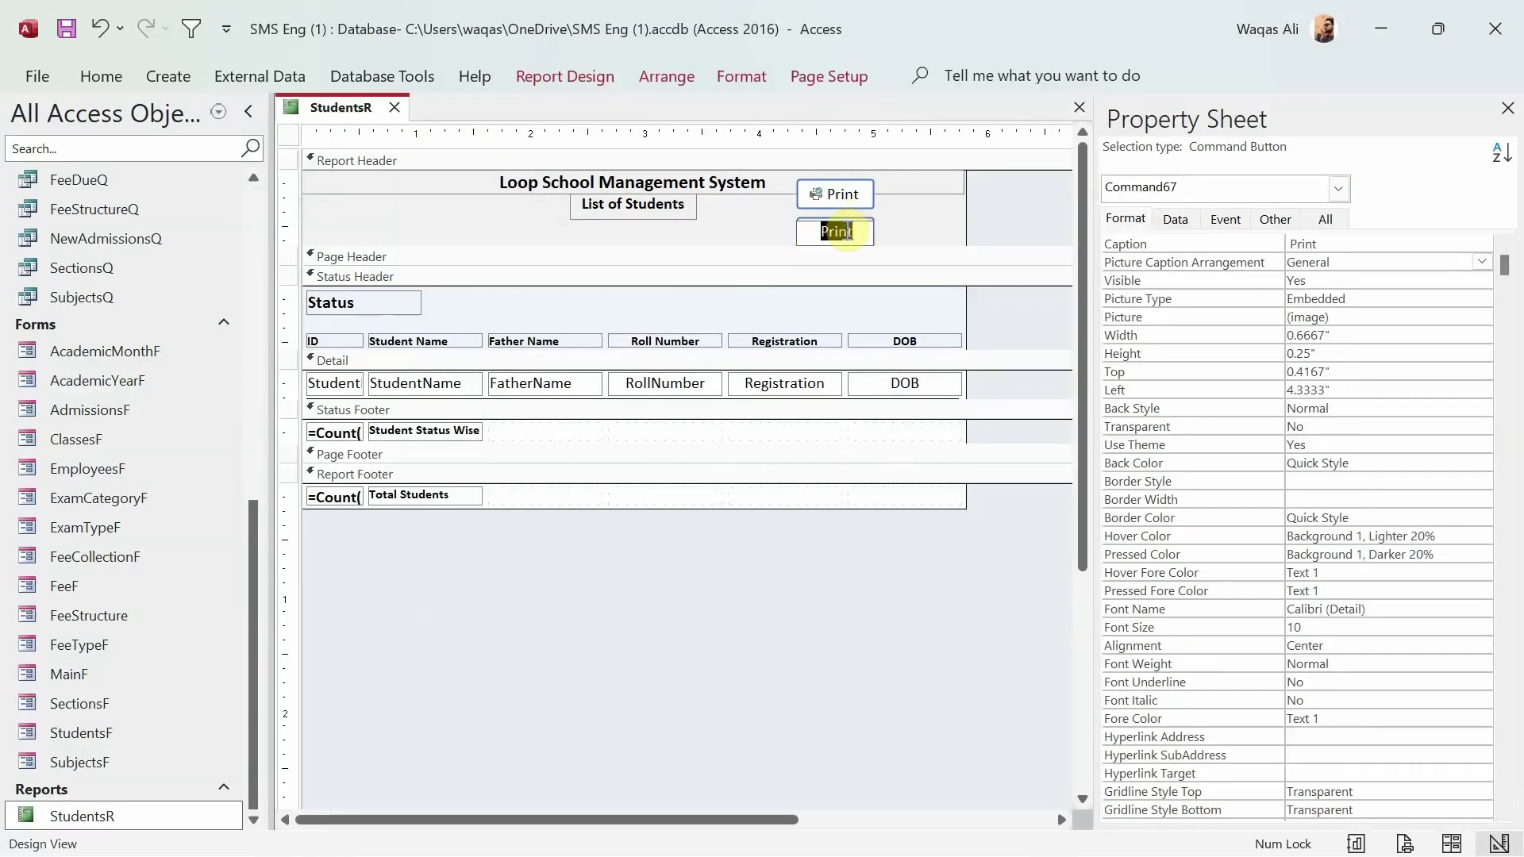
{"action": "type", "text": "Export"}
{"action": "key", "text": "Return"}
- Name the copied button btnExport in its Other properties
{"action": "left_click", "coordinate": [1285, 226]}
{"action": "left_click", "coordinate": [1206, 238]}
{"action": "type", "text": "btnExport"}
{"action": "key", "text": "Return"}
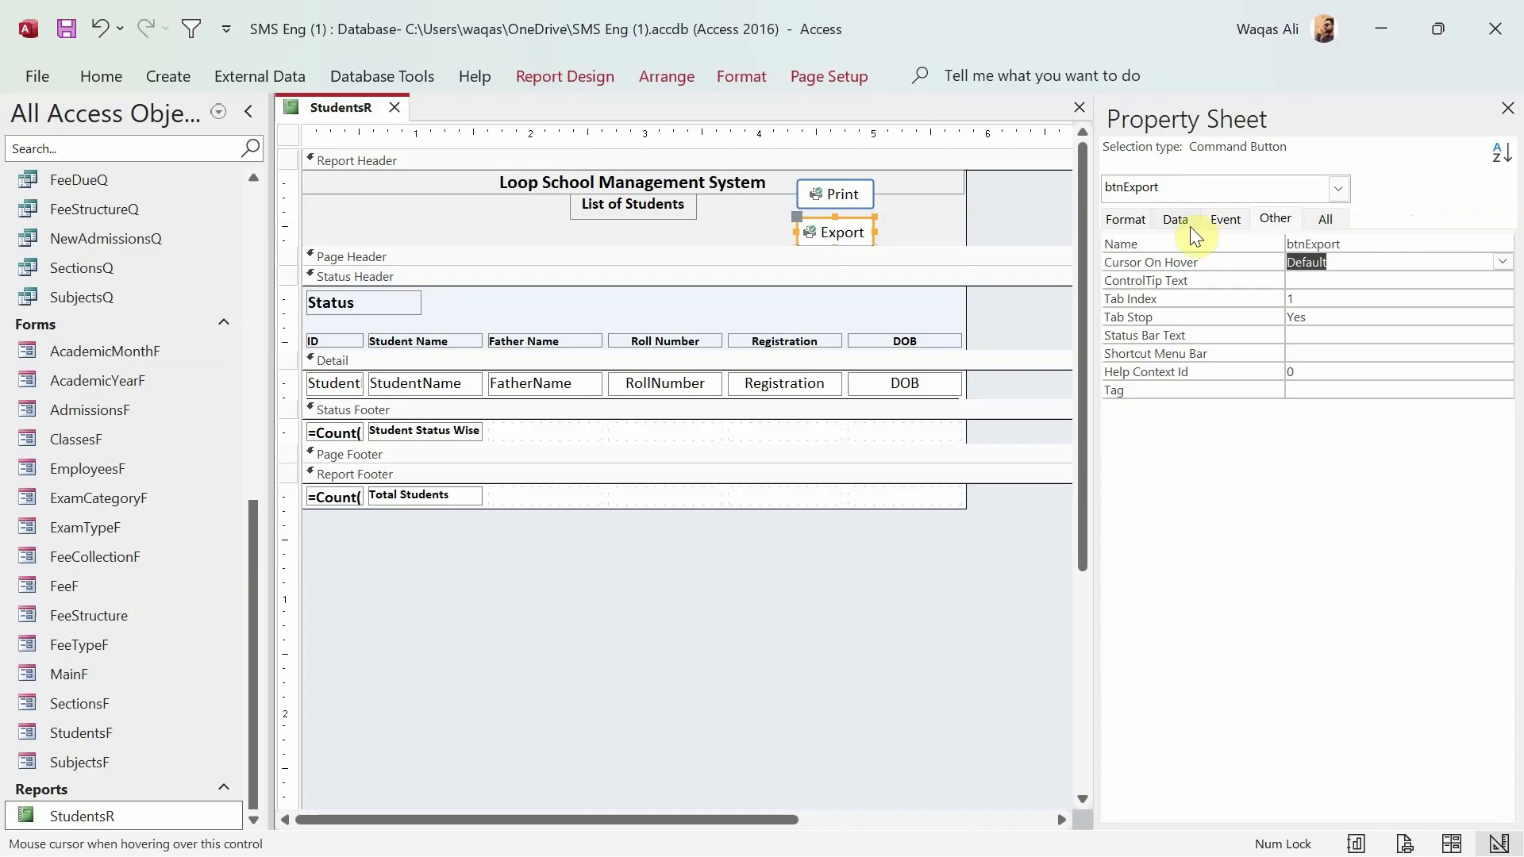
{"action": "left_click", "coordinate": [1137, 216]}
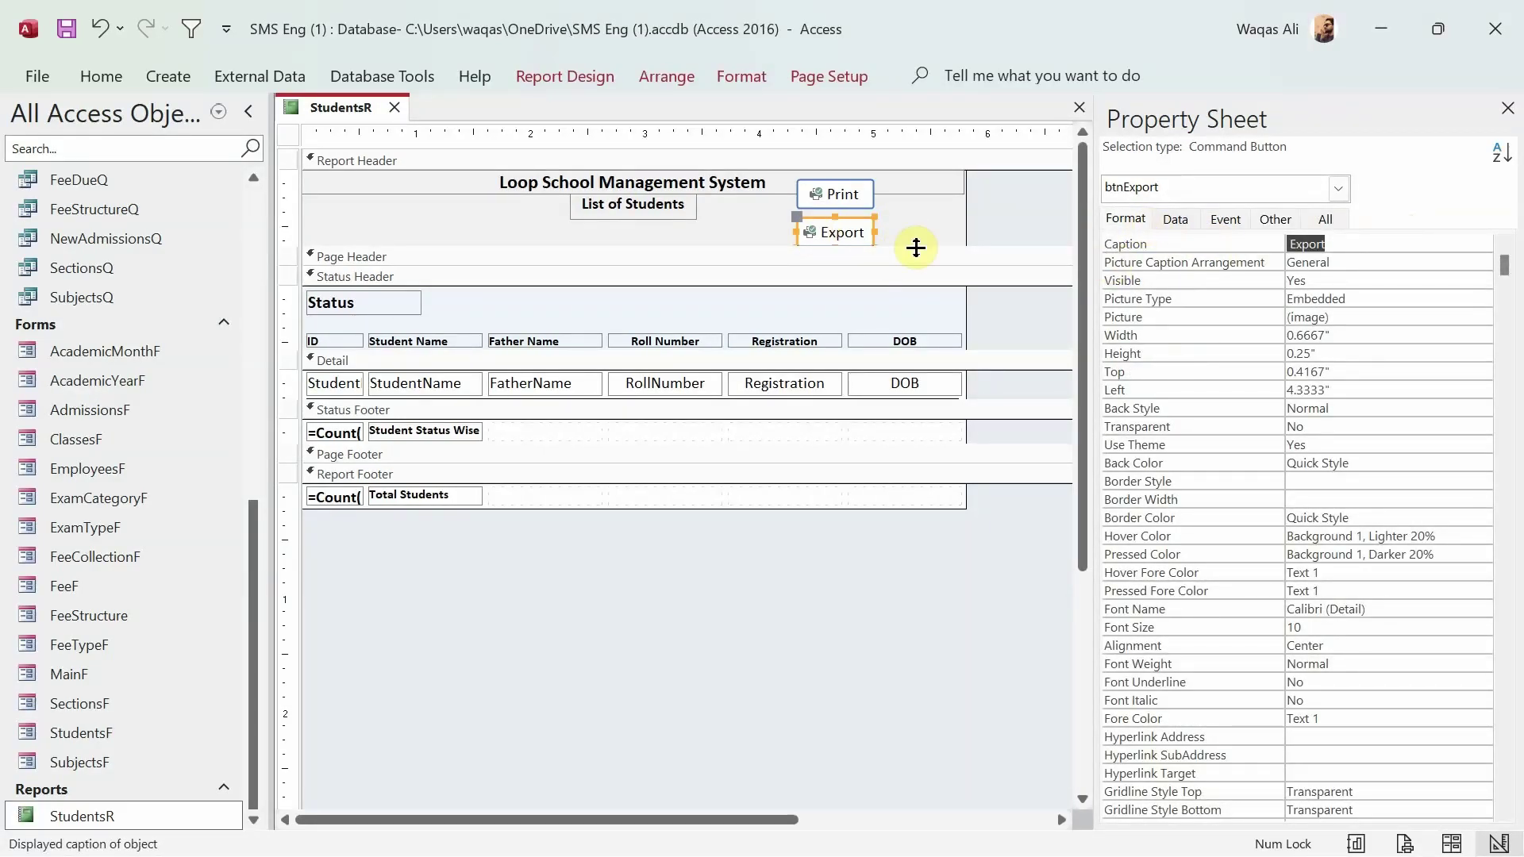
- Set the Export button's picture to the built-in MS Excel image
{"action": "left_click", "coordinate": [1361, 316]}
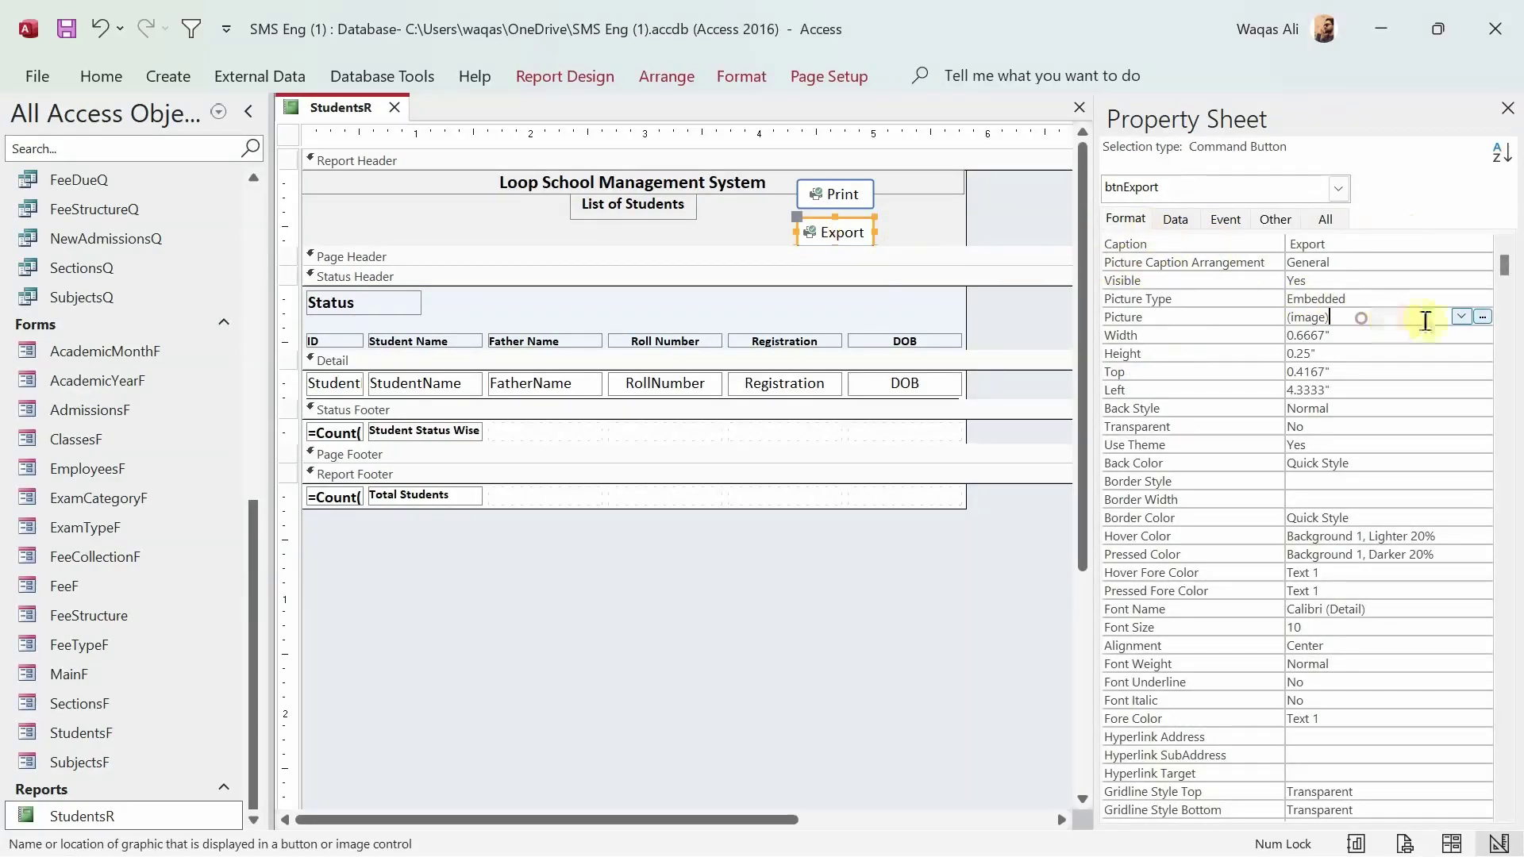
{"action": "left_click", "coordinate": [1480, 317]}
{"action": "left_click", "coordinate": [691, 362]}
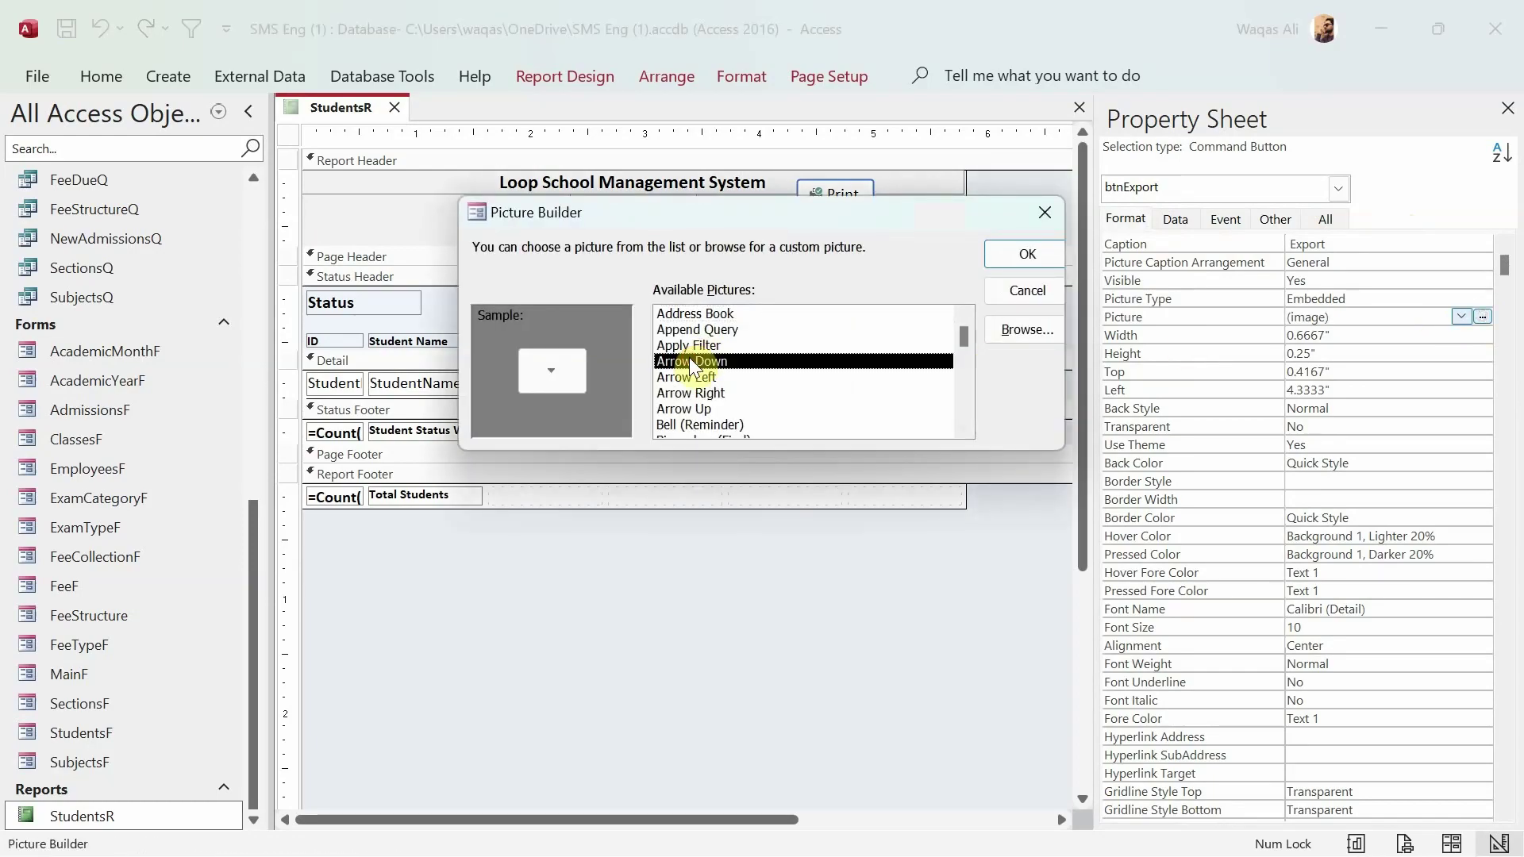
{"action": "key", "text": "m"}
{"action": "key", "text": "Down"}
{"action": "key", "text": "Down"}
{"action": "key", "text": "Down"}
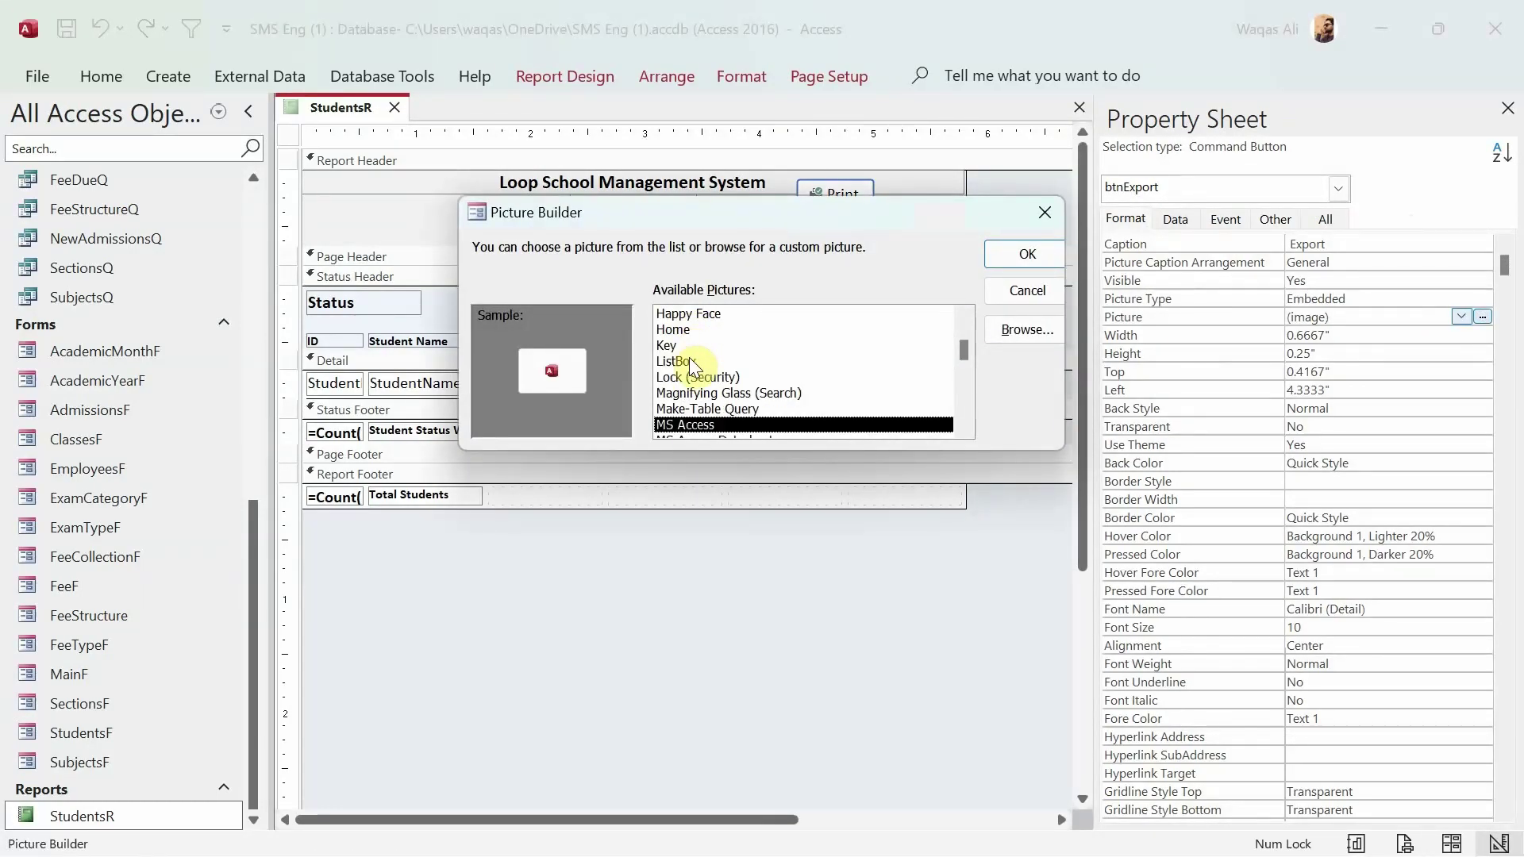
{"action": "key", "text": "Down"}
{"action": "key", "text": "Down"}
{"action": "key", "text": "Down"}
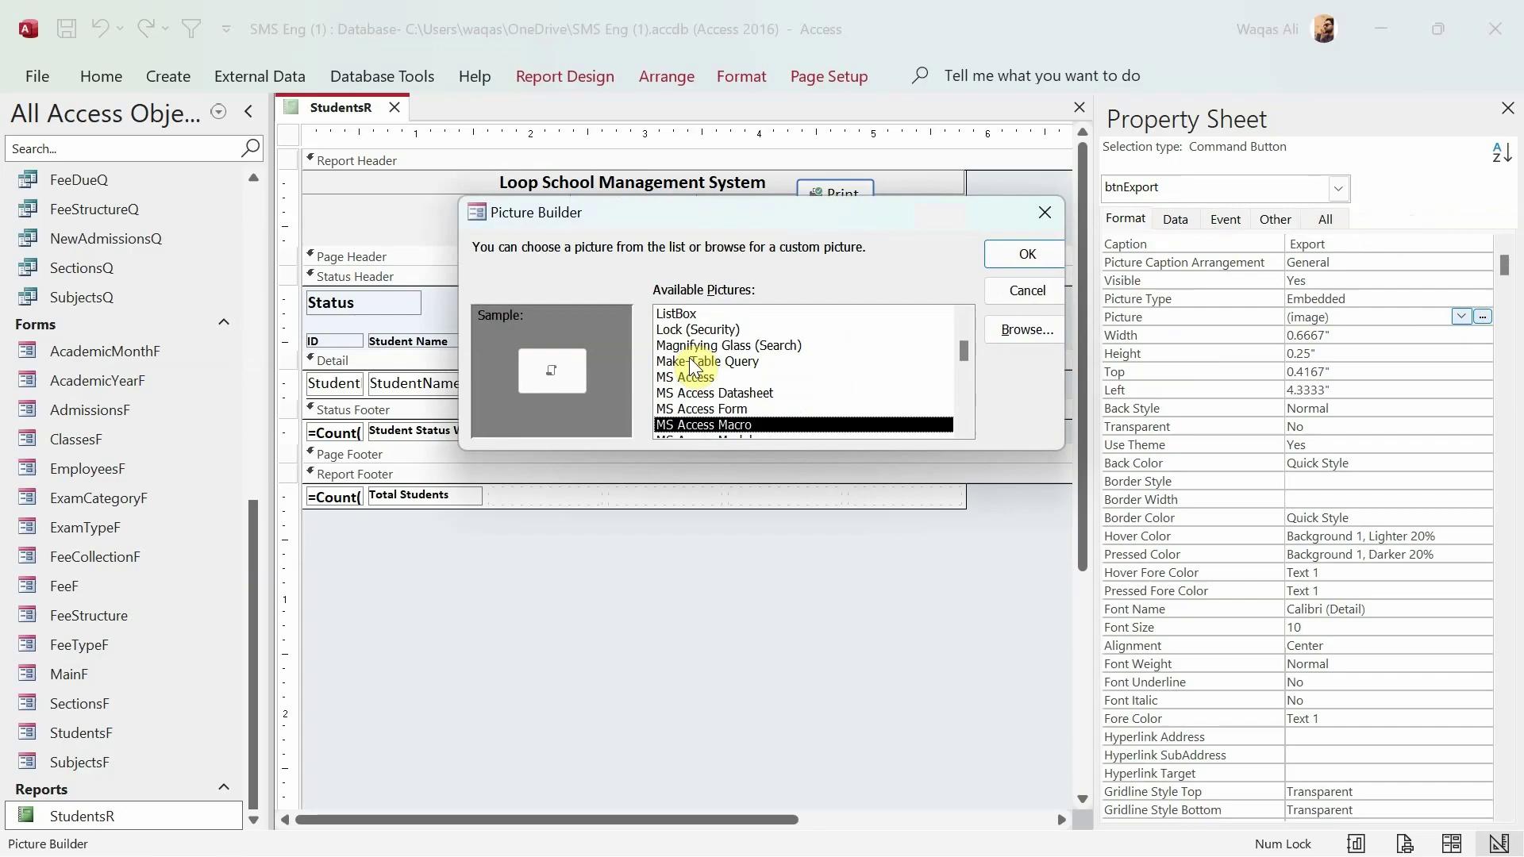
{"action": "key", "text": "Down"}
{"action": "key", "text": "Down"}
{"action": "key", "text": "Down"}
{"action": "key", "text": "Down"}
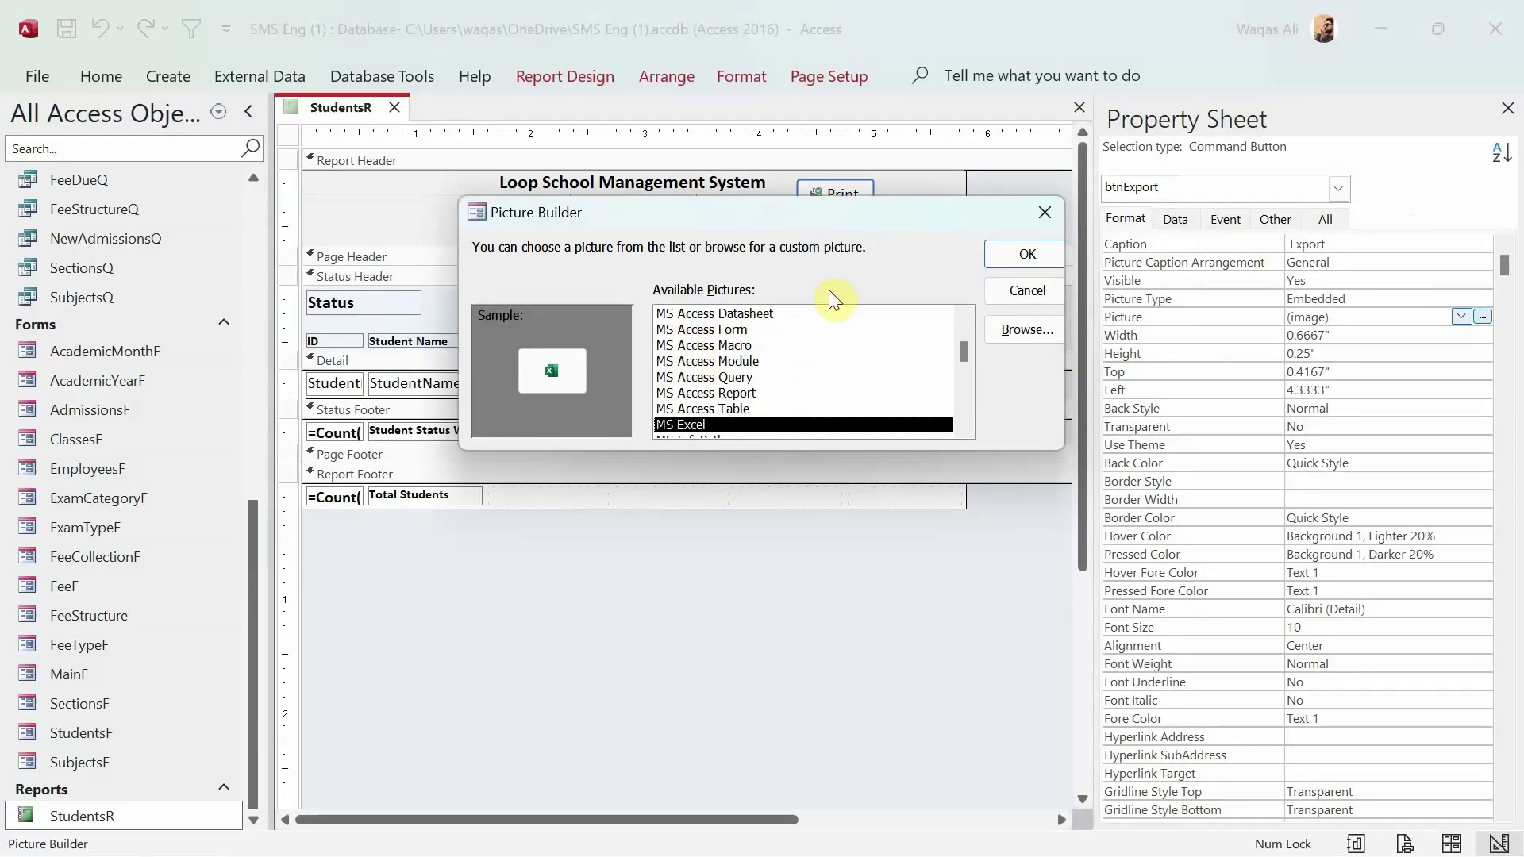
{"action": "left_click", "coordinate": [1027, 253]}
- Move Export beside Print and shorten the Report Header section
{"action": "left_click_drag", "start_coordinate": [845, 226], "coordinate": [928, 185]}
{"action": "left_click_drag", "start_coordinate": [901, 246], "coordinate": [920, 202]}
{"action": "left_click", "coordinate": [1012, 190]}
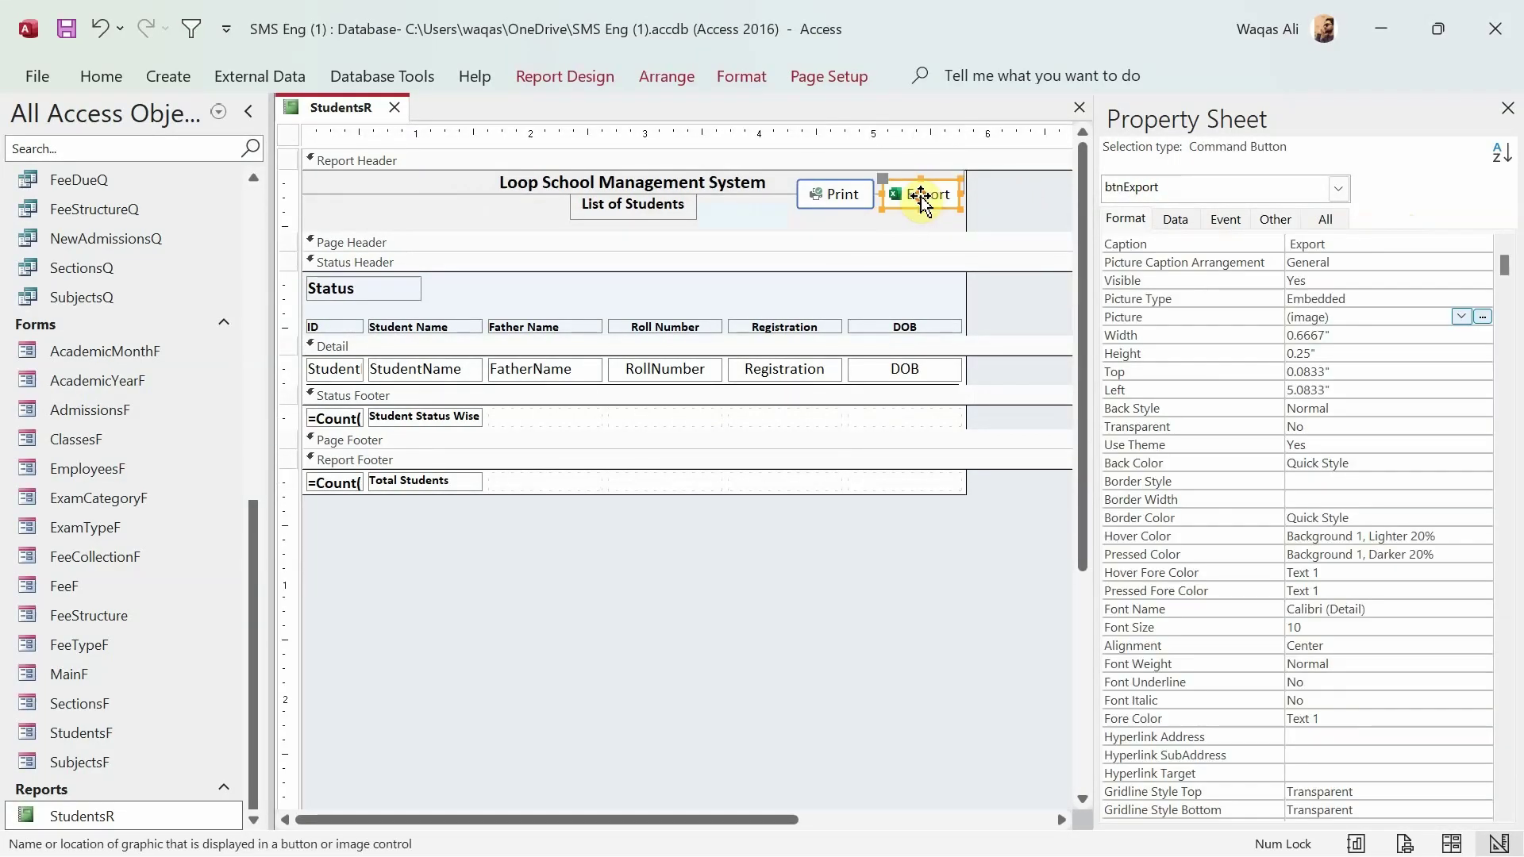